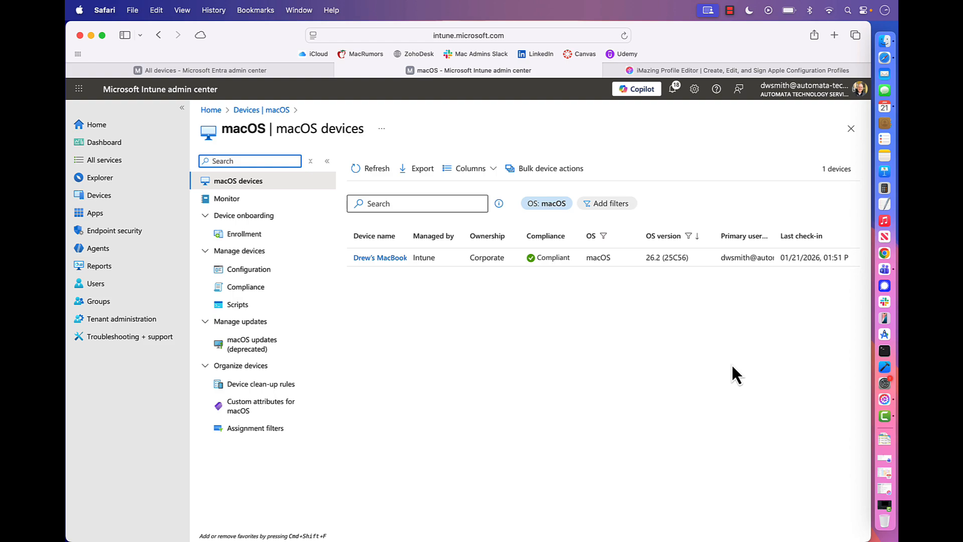
- Show the iMazing Profile Editor web page, and switch to the iMazing Profile Editor app with its untitled profile
click(736, 70)
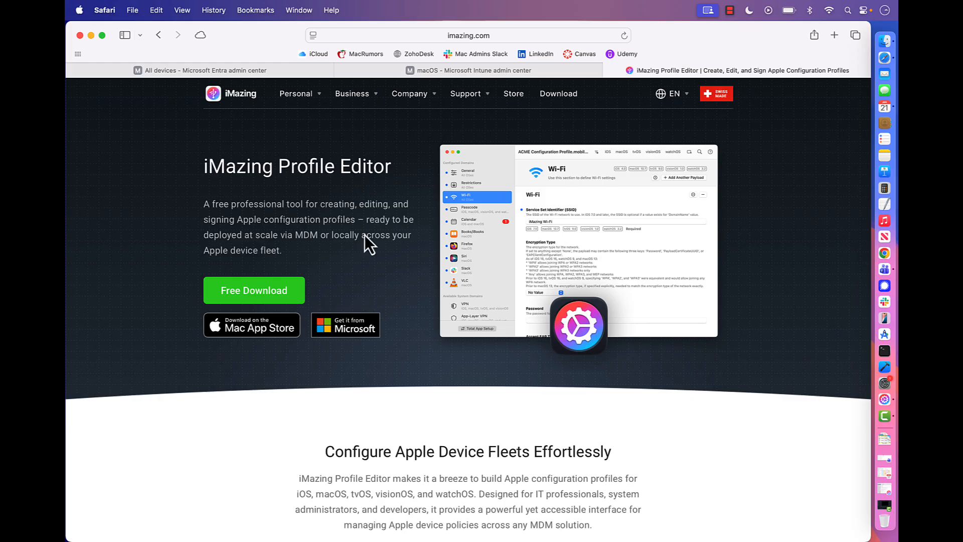
click(881, 491)
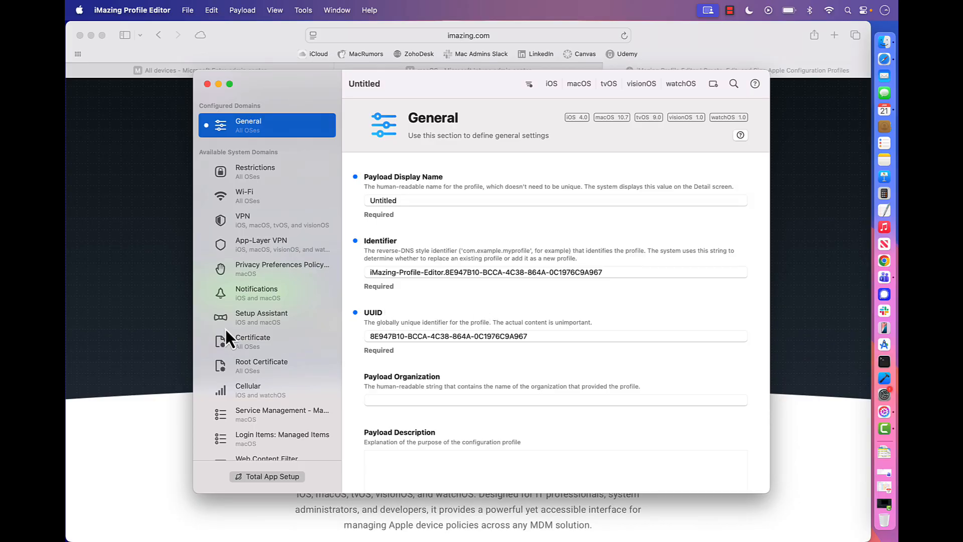
- Look through the available system domains that can be configured in the untitled profile
scroll(231, 324, down, 15)
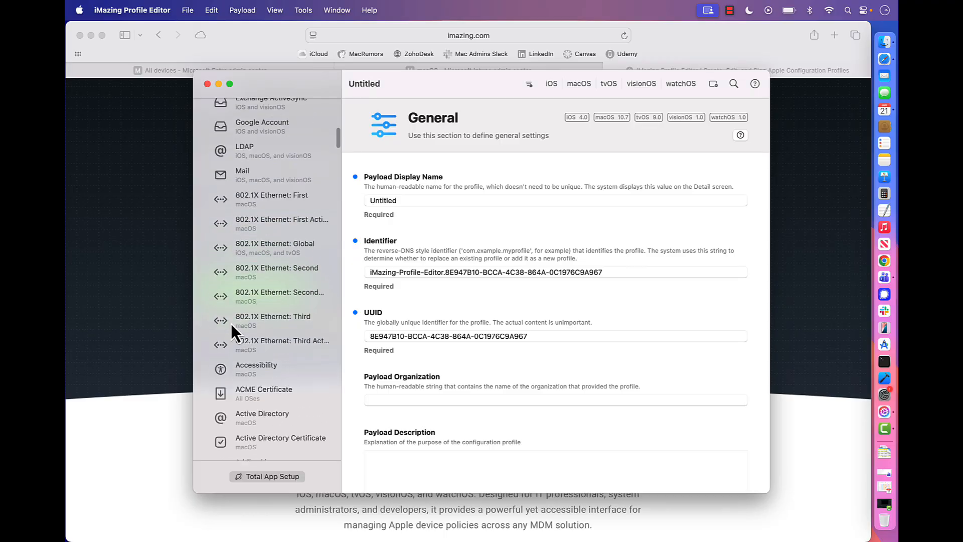
scroll(231, 323, down, 15)
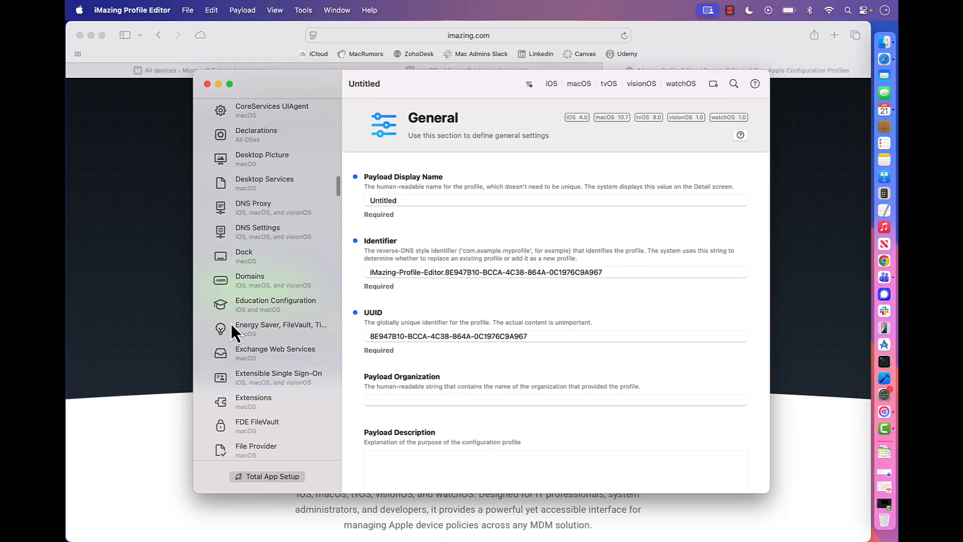
scroll(231, 323, down, 15)
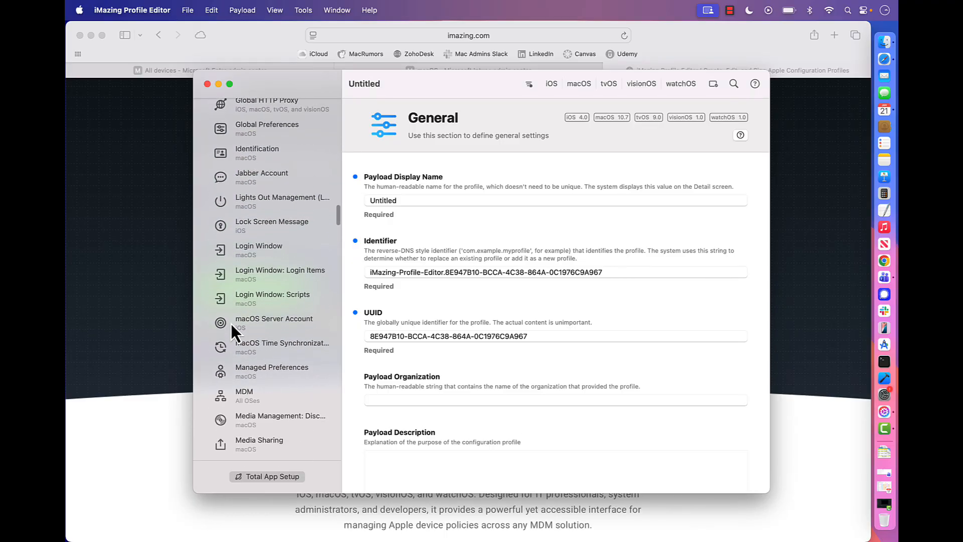
scroll(230, 324, down, 15)
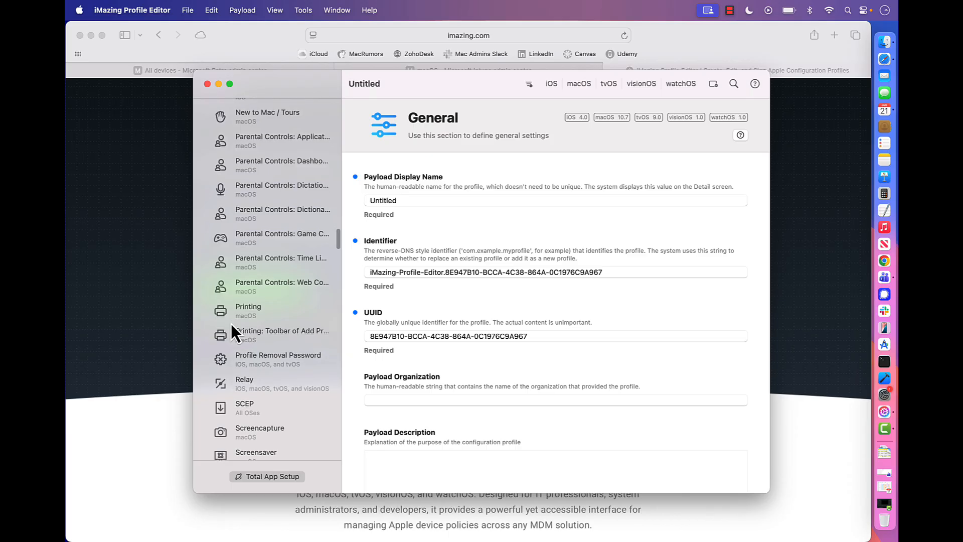
scroll(231, 324, down, 4)
scroll(230, 323, down, 4)
scroll(231, 323, up, 20)
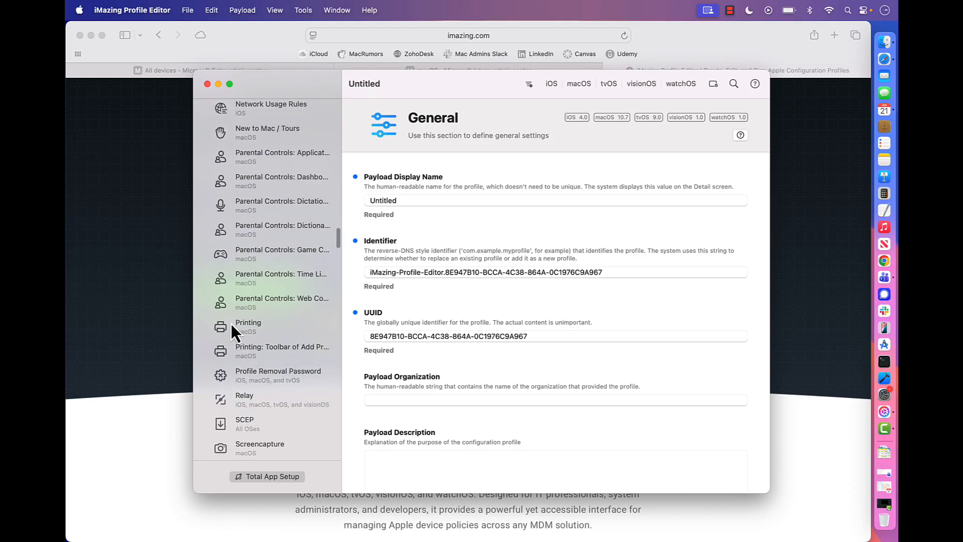
scroll(231, 324, up, 10)
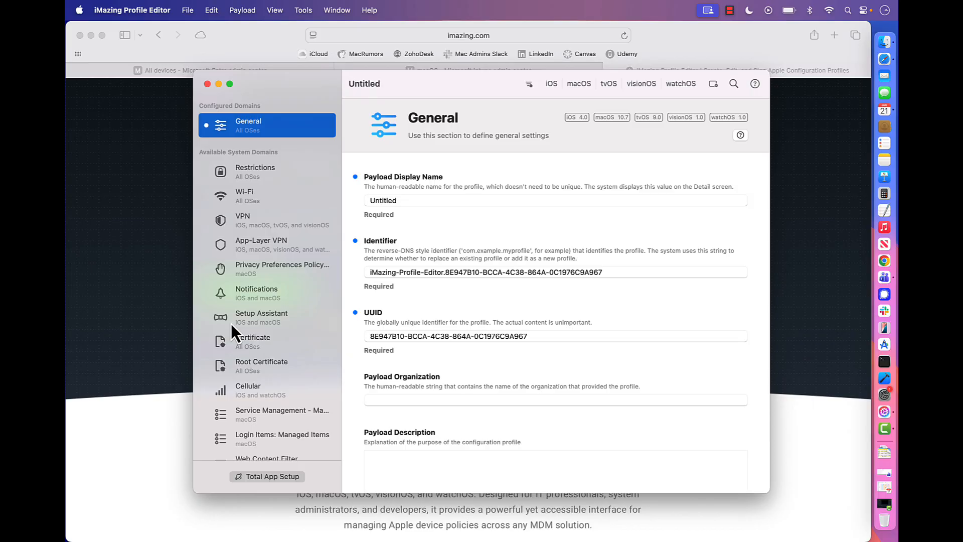
- Set the profile's payload display name to "Dock" and its identifier to "com.automata-tech.dock"
double_click(390, 203)
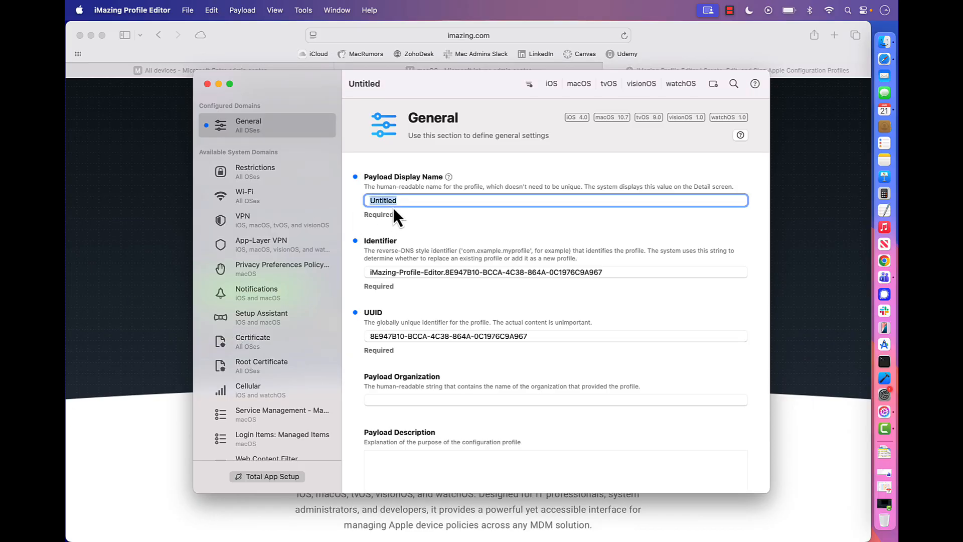
text(Dock)
triple_click(455, 274)
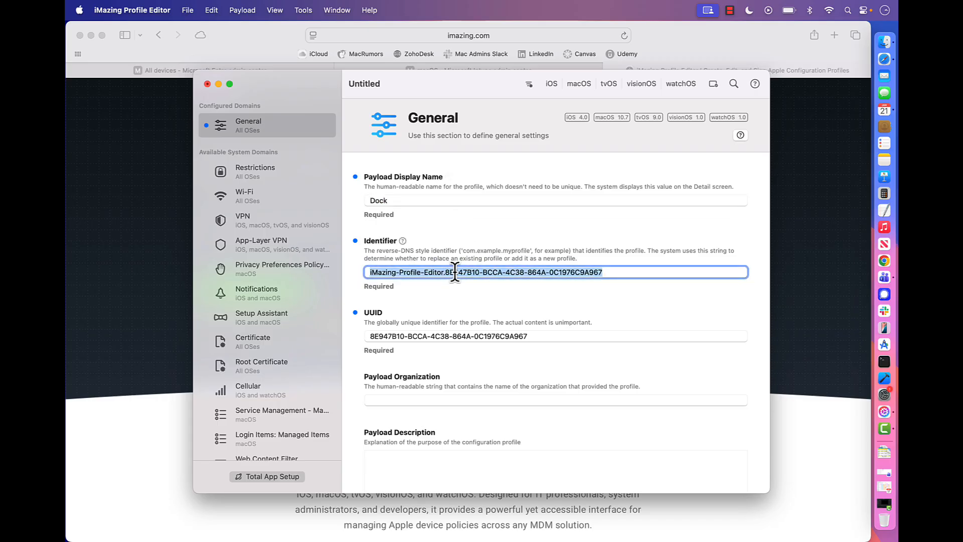
text(com.a)
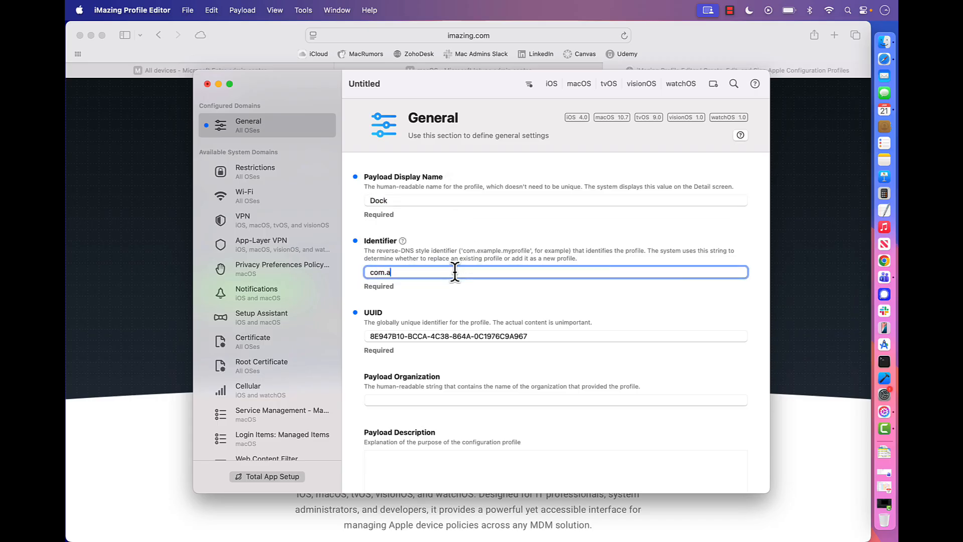
text(utomata-tech.dock)
- Enter "Automata Tech Services LLC" as the payload organization and "Standard Mac Dock Configuration" as the payload description
scroll(447, 355, down, 5)
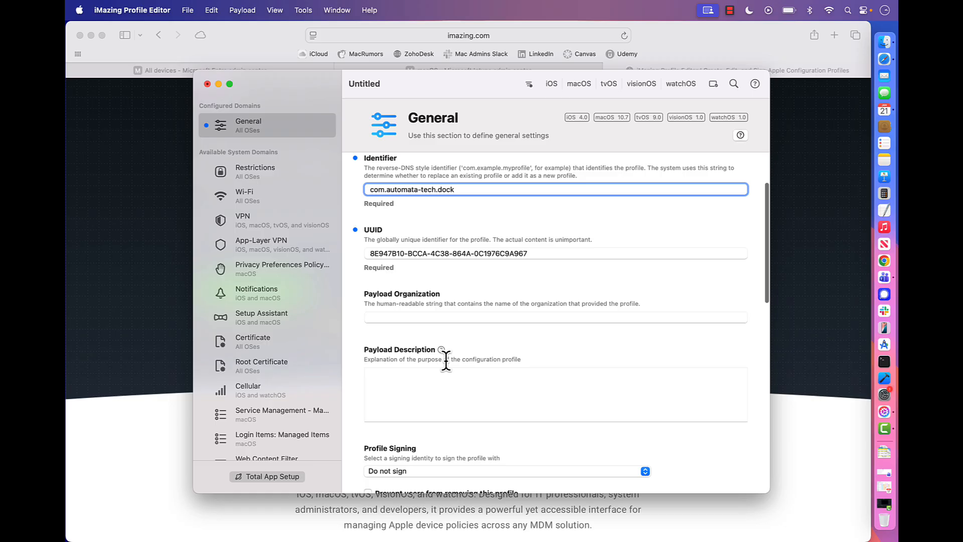
click(402, 312)
text(Automata)
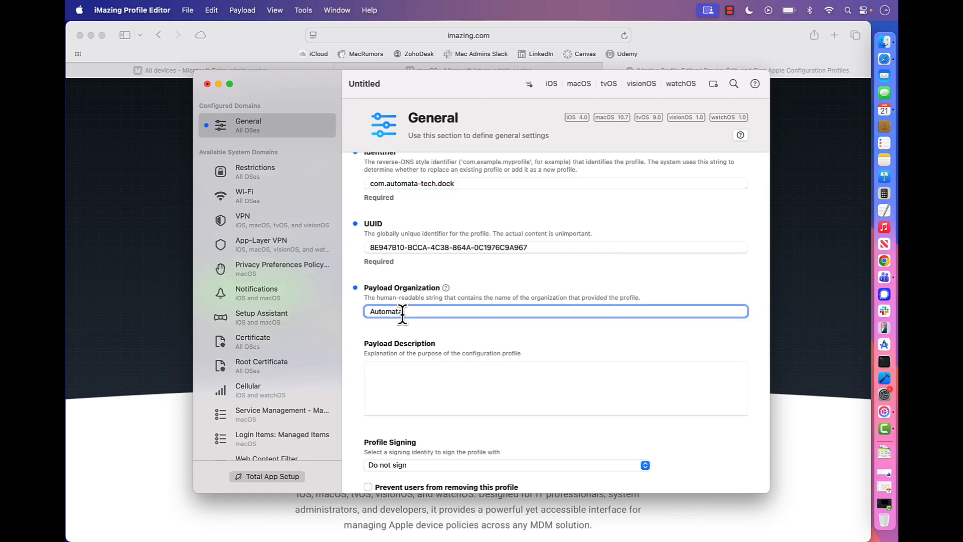
text( Tech Services LLC)
scroll(422, 342, down, 8)
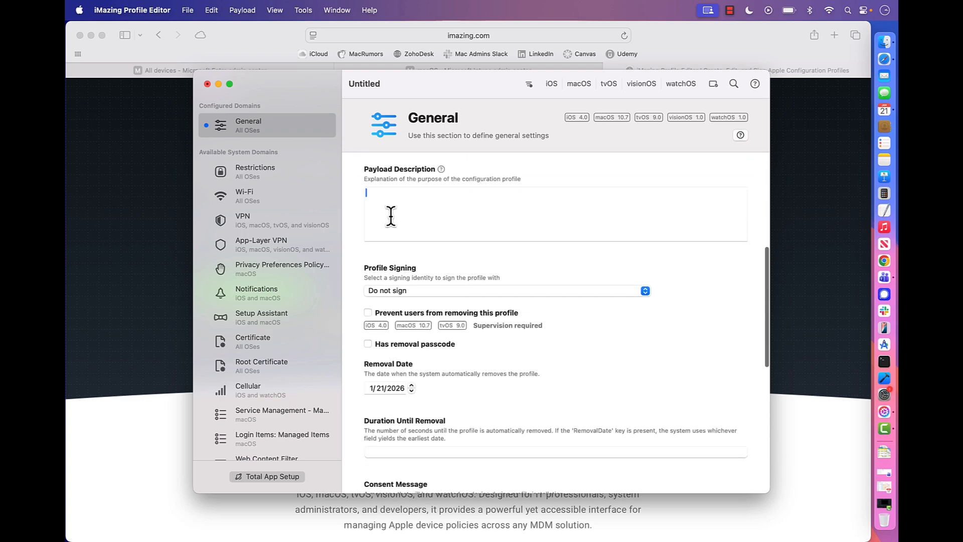
click(390, 217)
text(Standard)
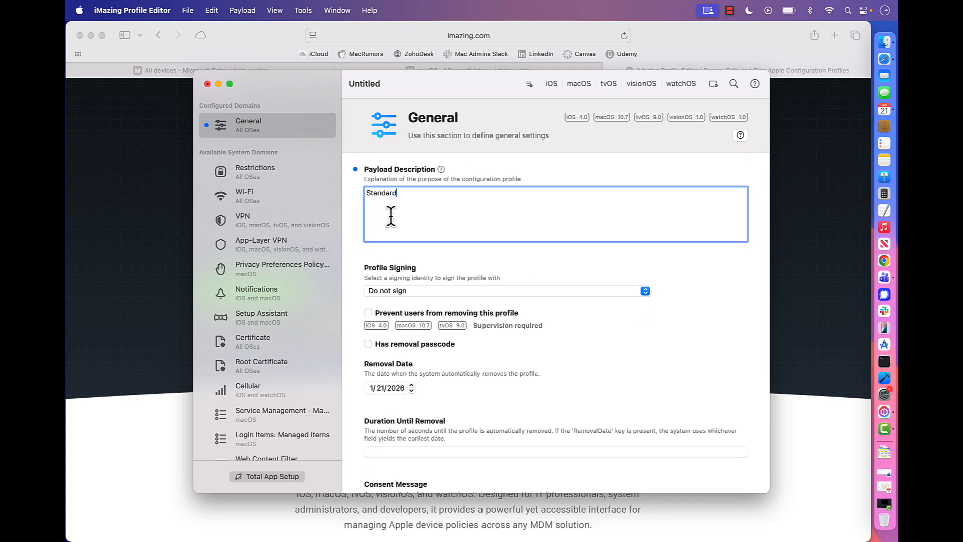
text( Mac Dock Configuration)
- Set the profile's payload scope to System and its target device type to Mac
scroll(426, 269, down, 4)
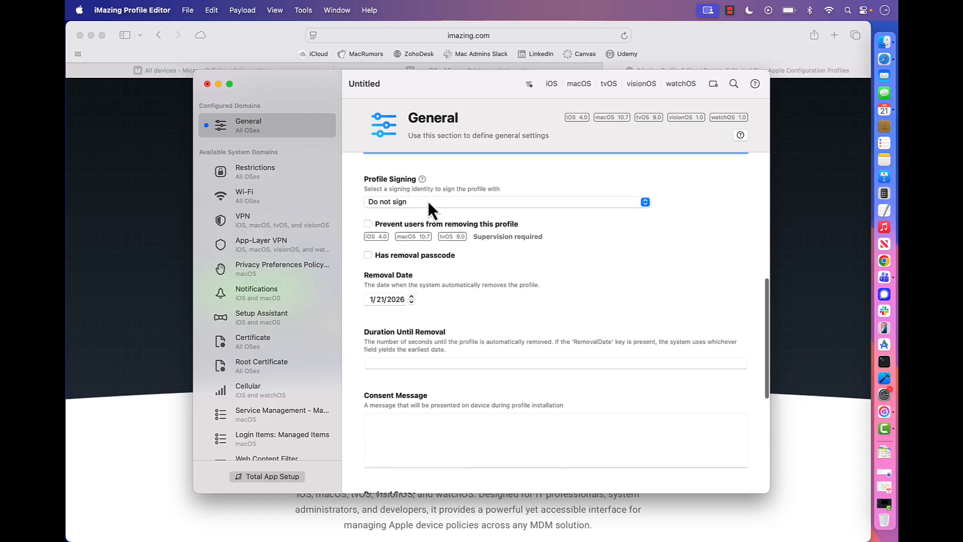
scroll(574, 251, down, 6)
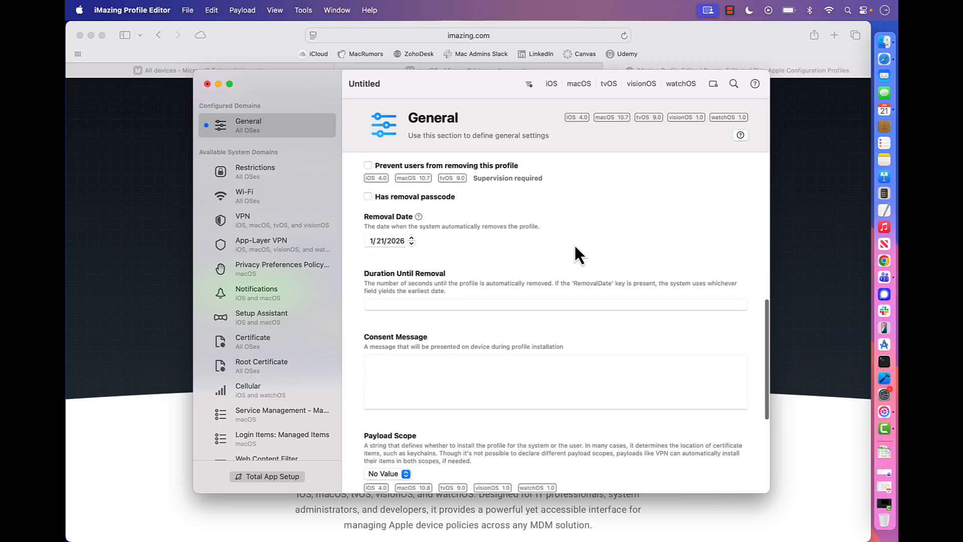
scroll(415, 321, down, 6)
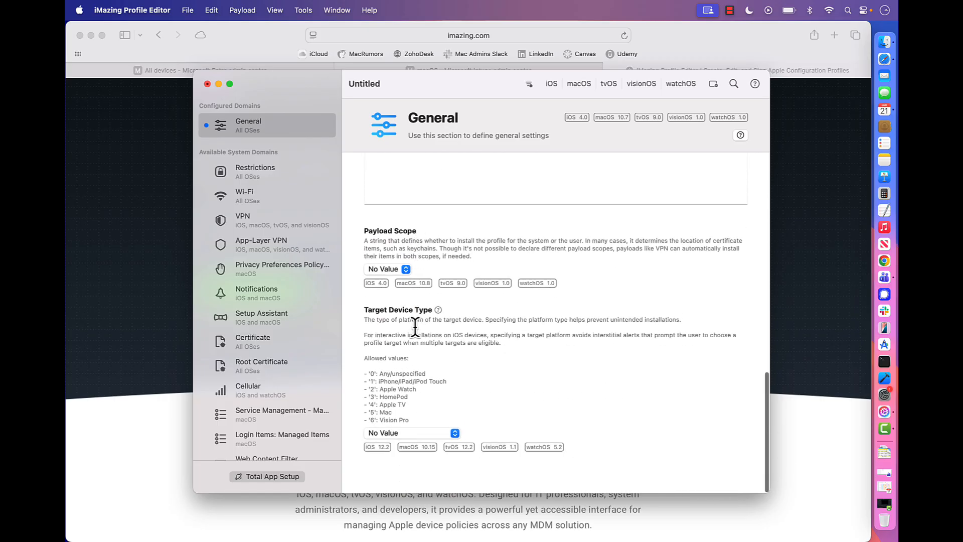
click(401, 273)
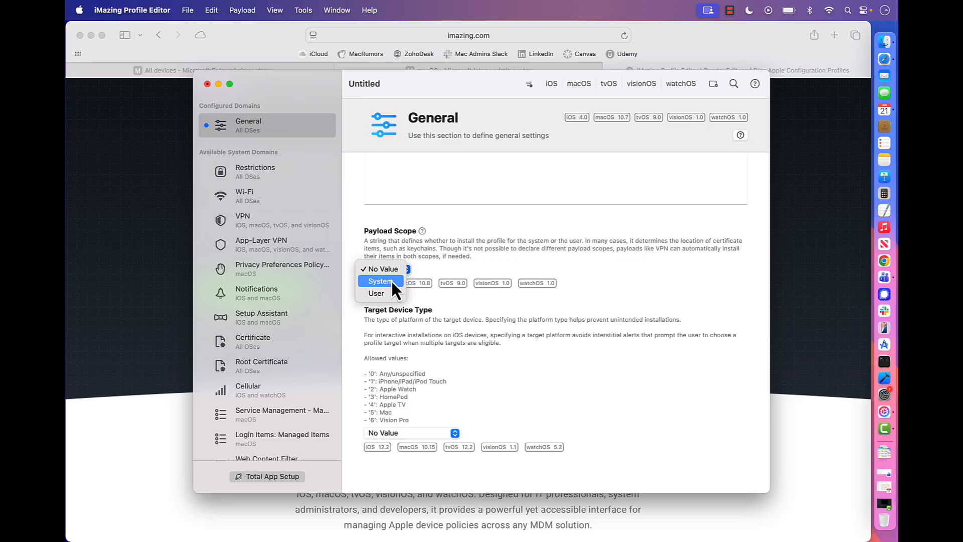
click(393, 281)
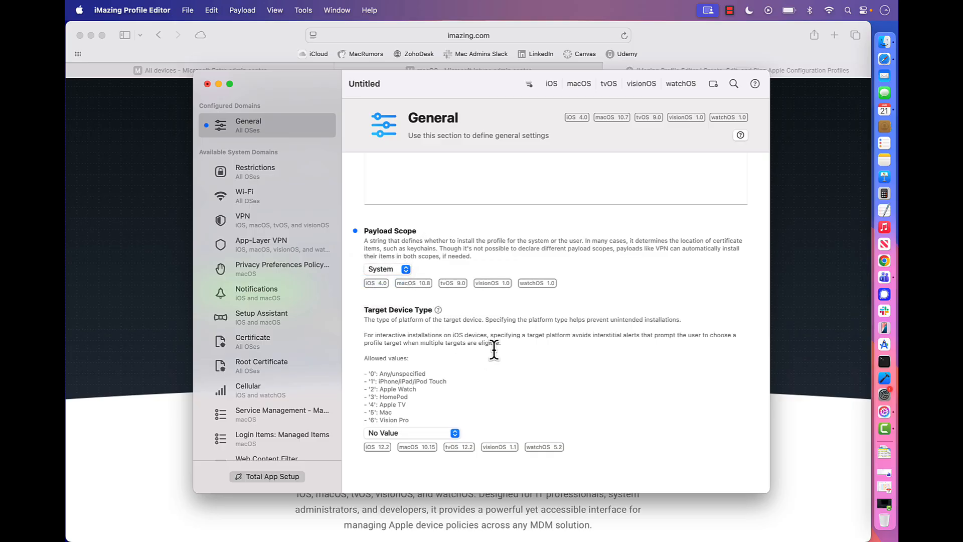
click(454, 430)
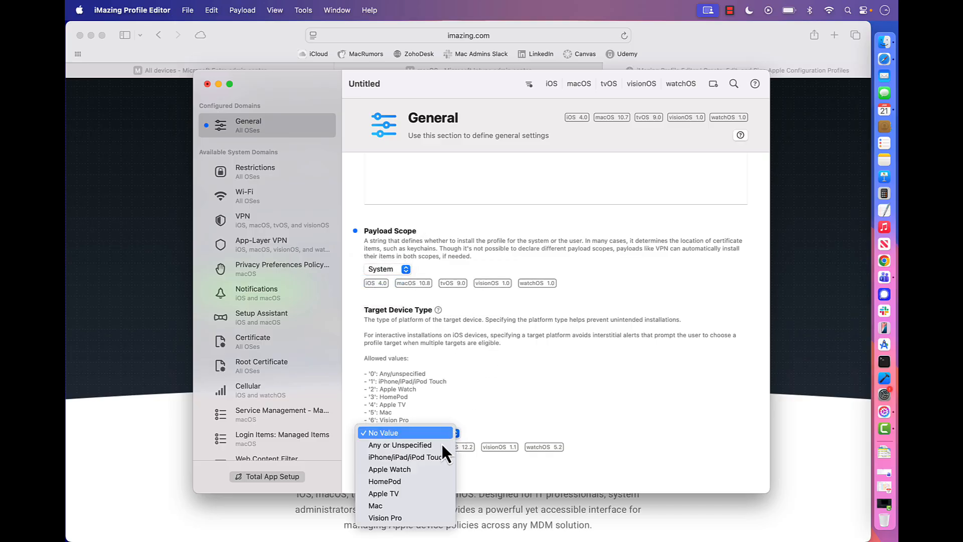
click(400, 505)
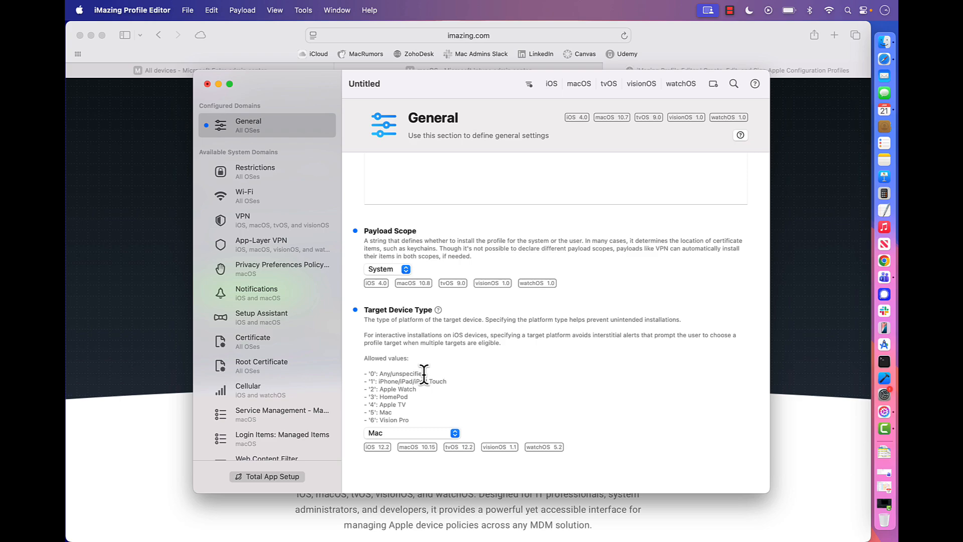
- Find the macOS Dock domain among the available system domains and add its payload to the profile
scroll(269, 359, down, 10)
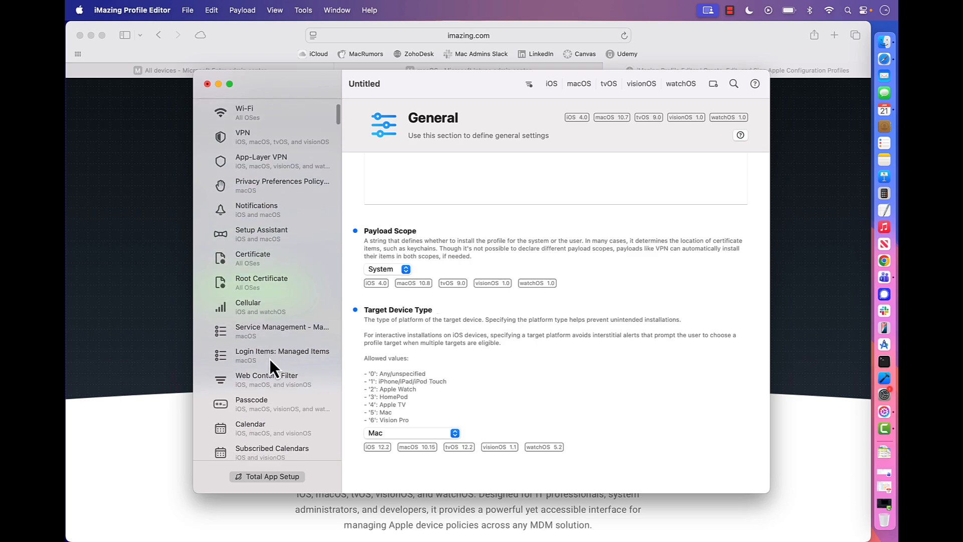
scroll(269, 359, down, 9)
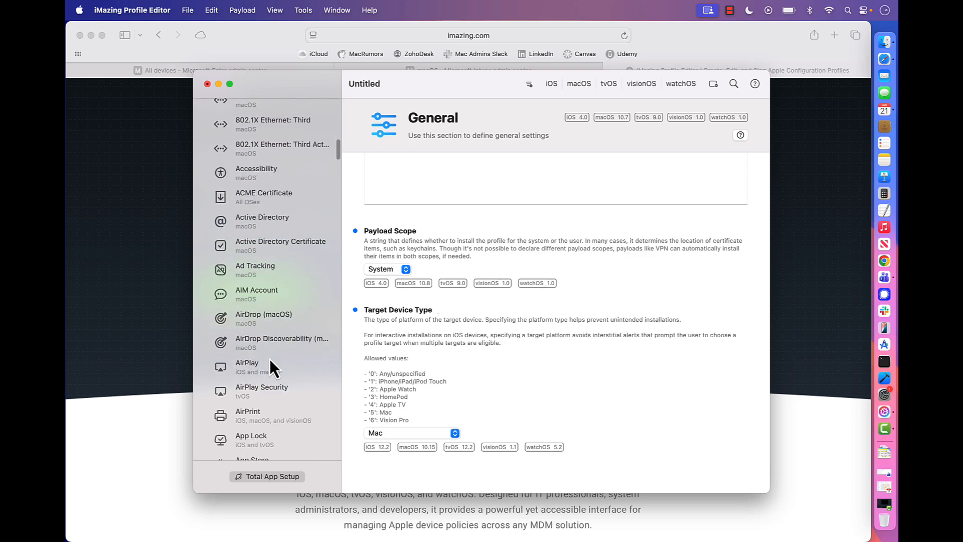
scroll(269, 359, down, 10)
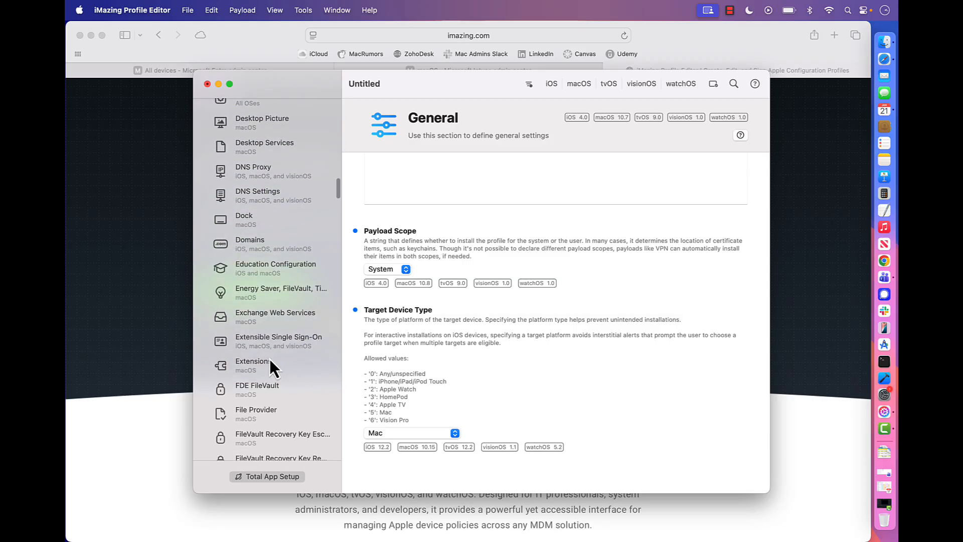
scroll(270, 359, down, 3)
scroll(269, 359, up, 6)
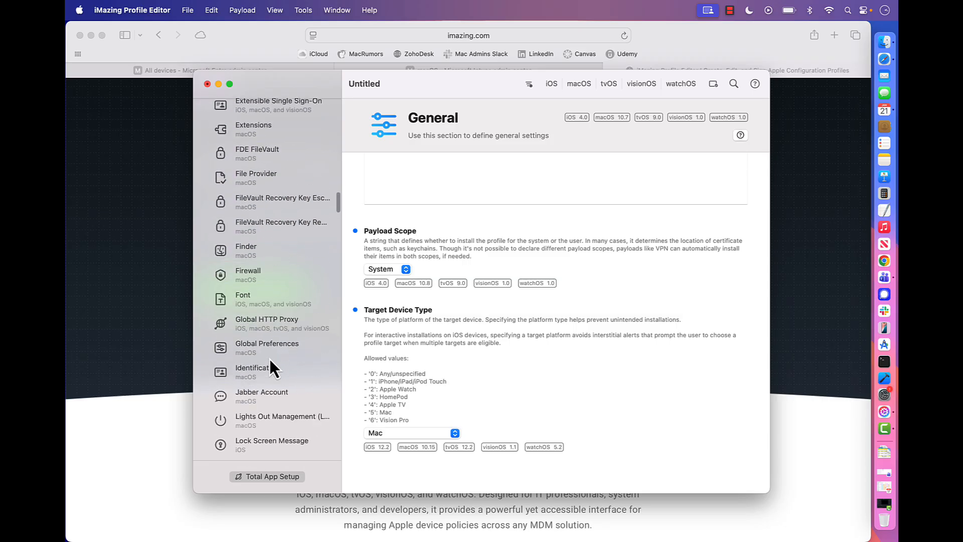
scroll(270, 365, up, 4)
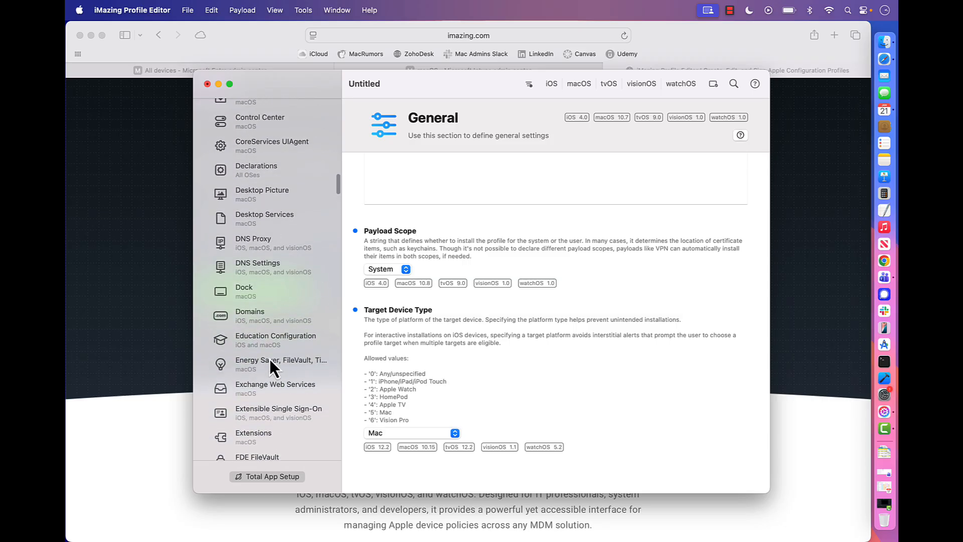
click(246, 360)
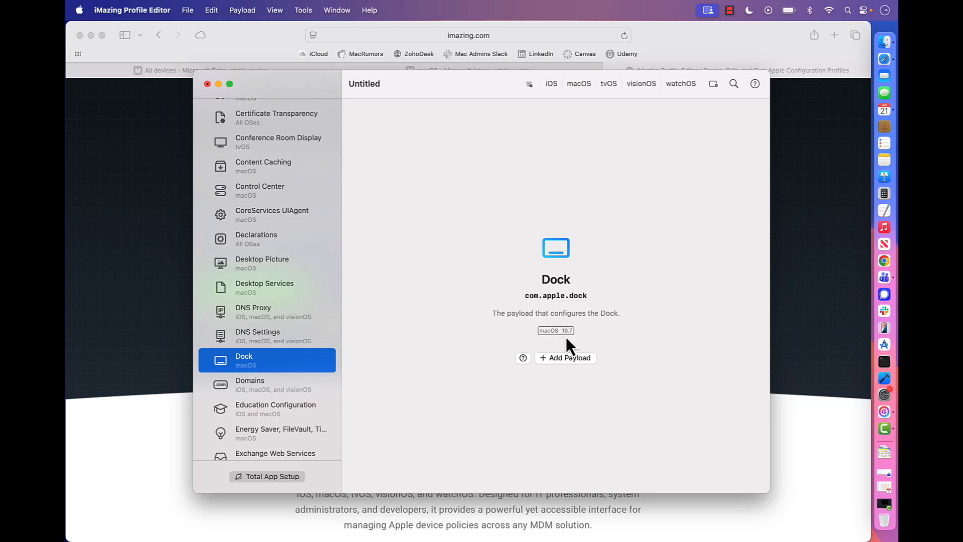
mouse_move(572, 335)
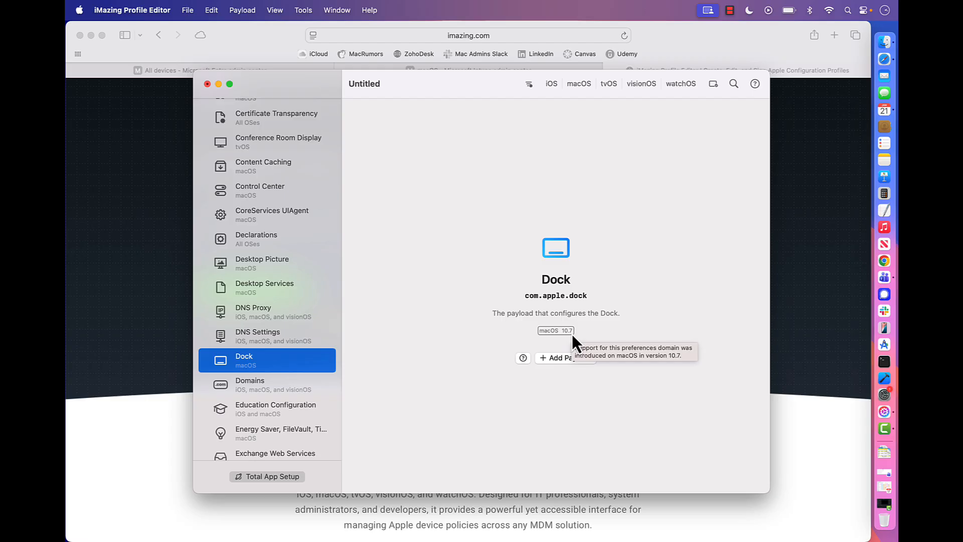
click(565, 359)
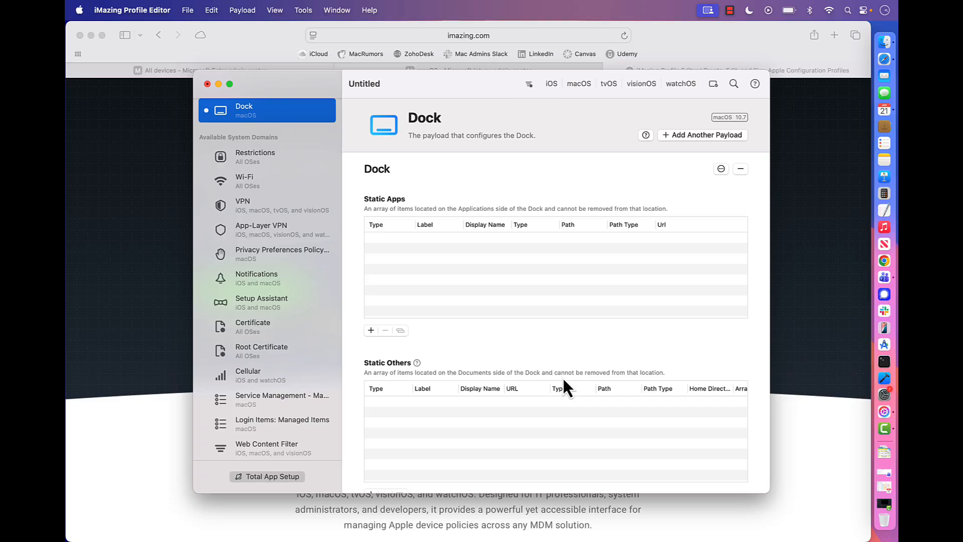
- Review the Dock payload's app and document lists, and add a new entry to Static Apps
scroll(432, 338, down, 8)
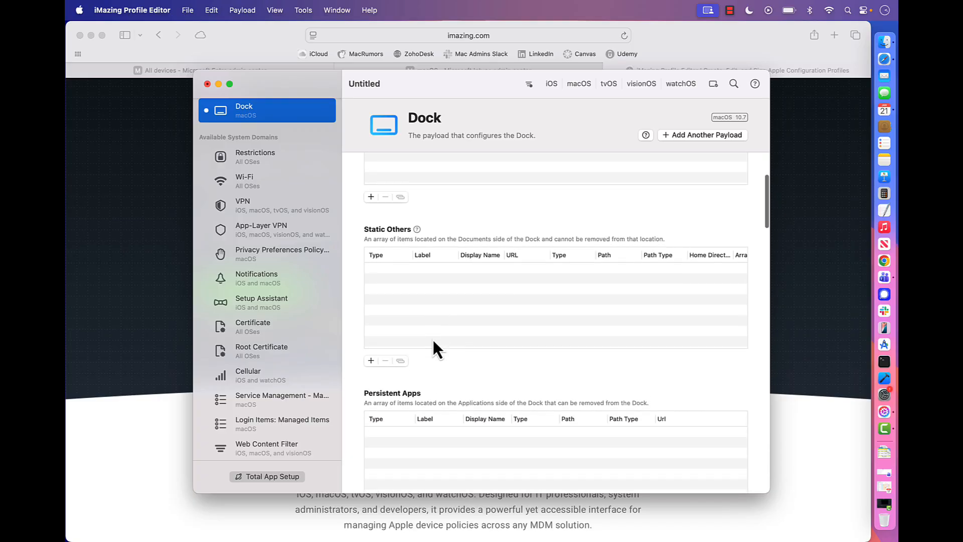
scroll(412, 439, down, 5)
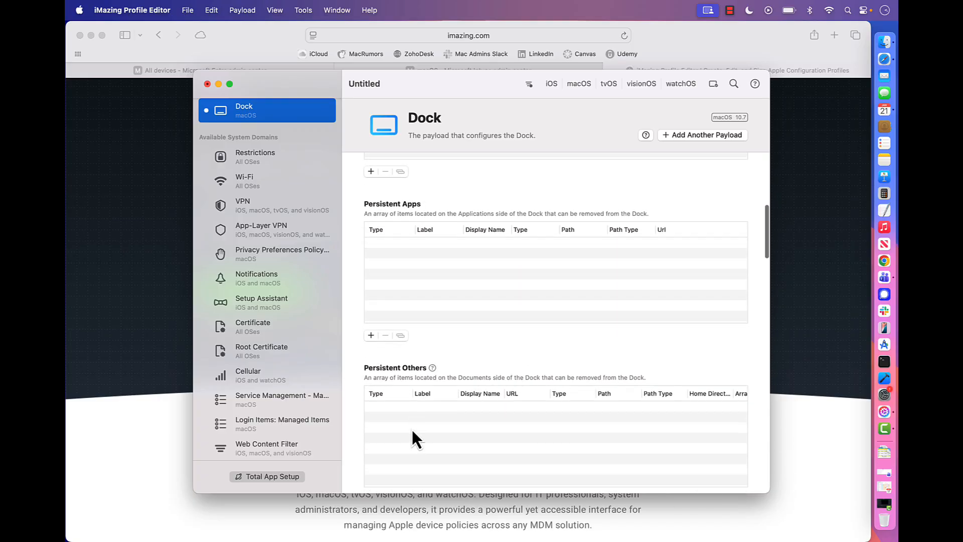
scroll(425, 368, up, 3)
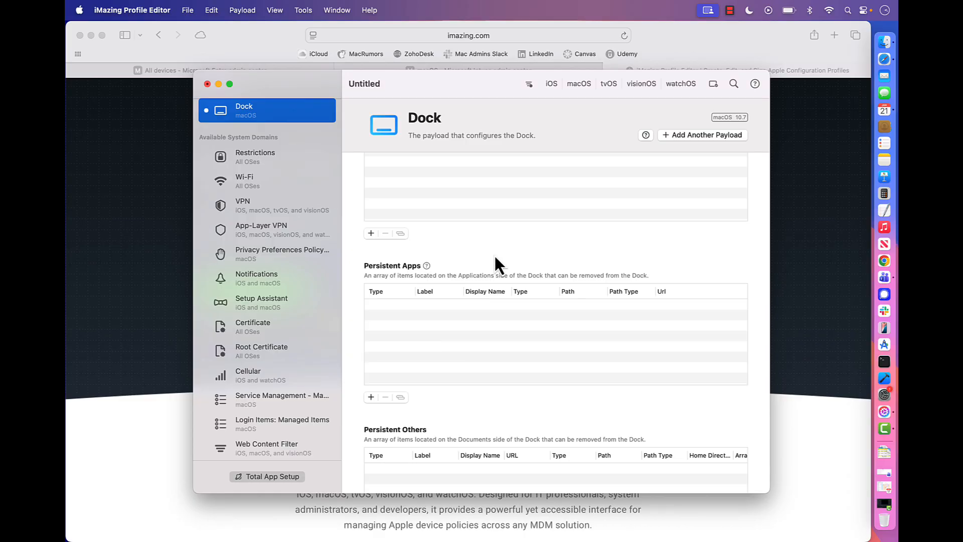
scroll(495, 256, up, 5)
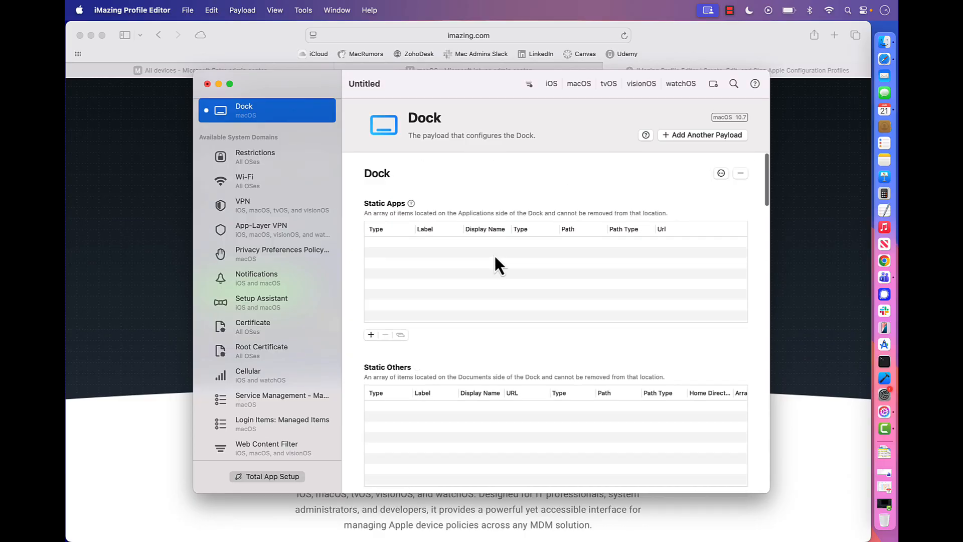
click(371, 330)
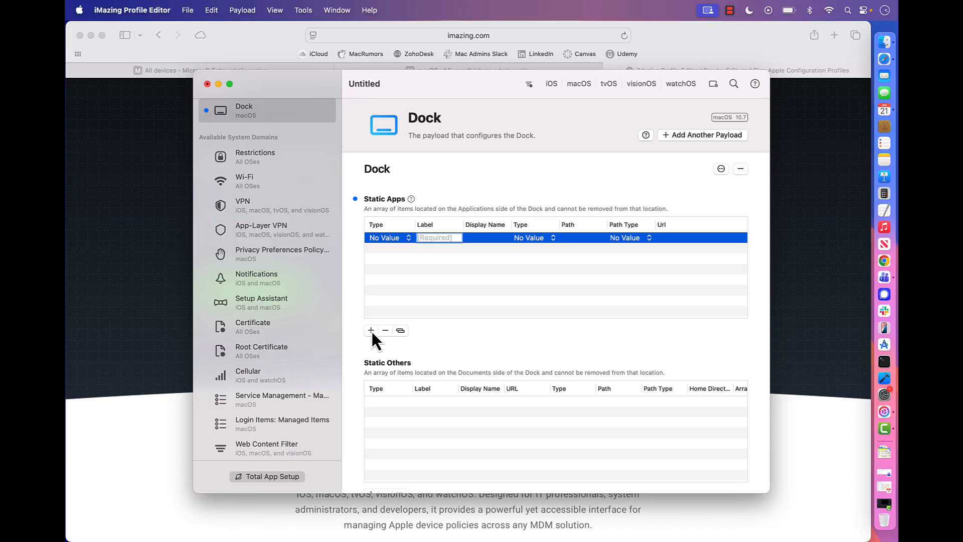
- Switch to Finder and examine the apps in the Applications folder at the root of Macintosh HD
click(885, 43)
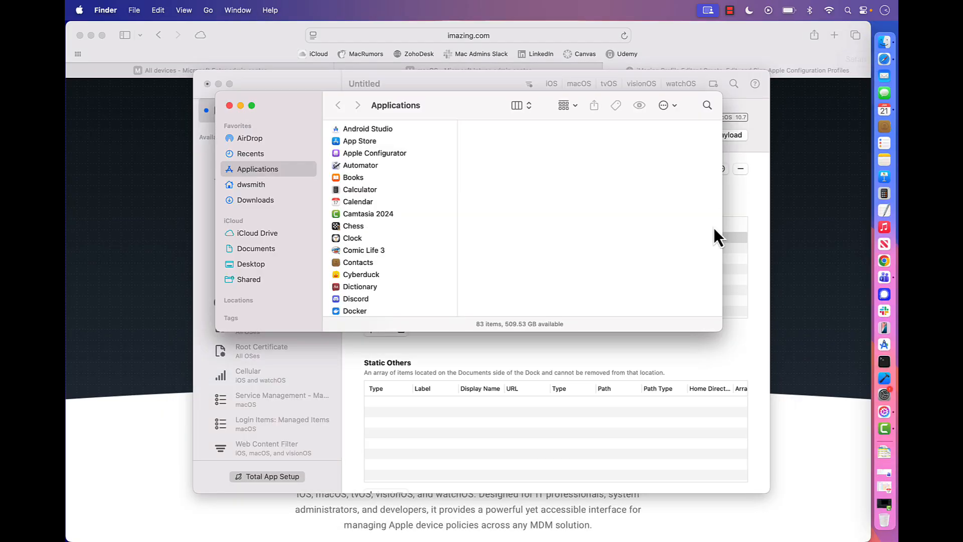
click(209, 10)
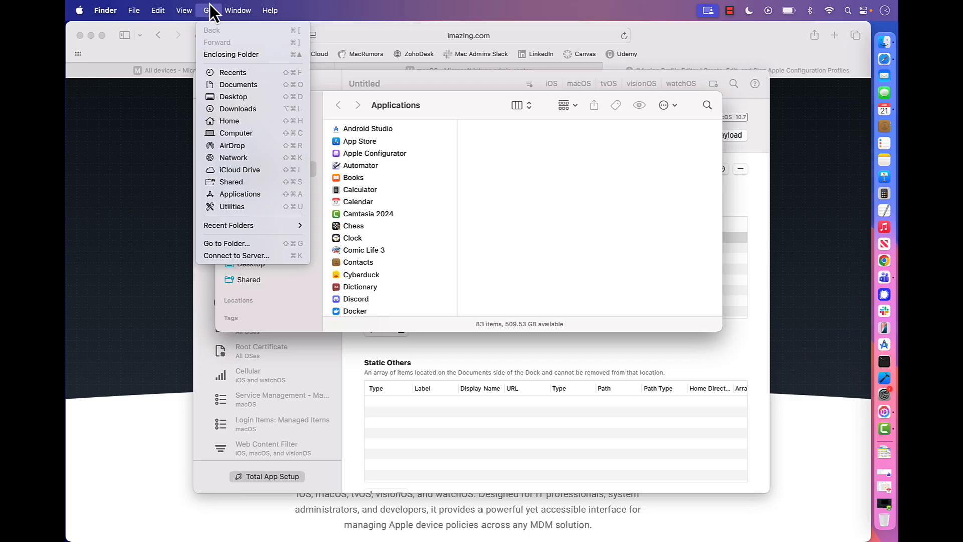
click(237, 134)
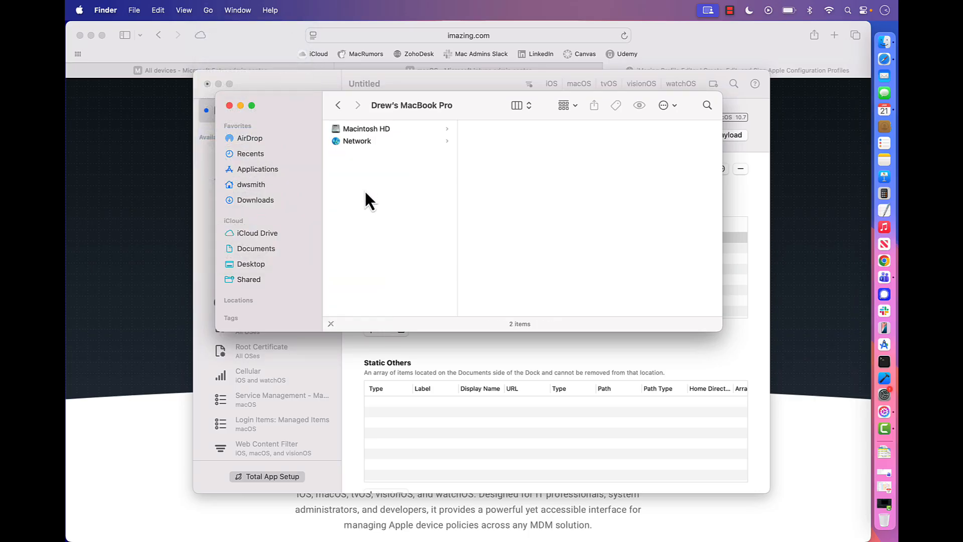
click(370, 130)
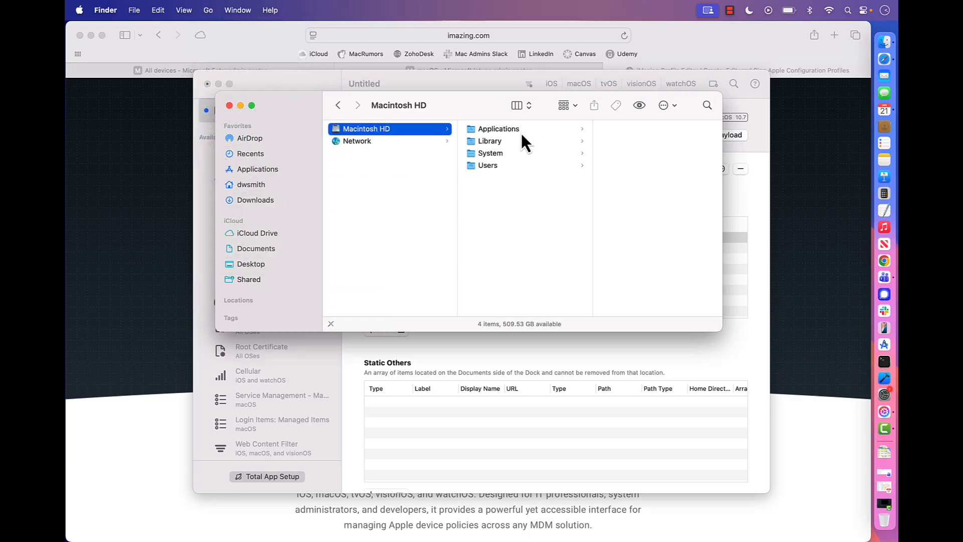
click(493, 131)
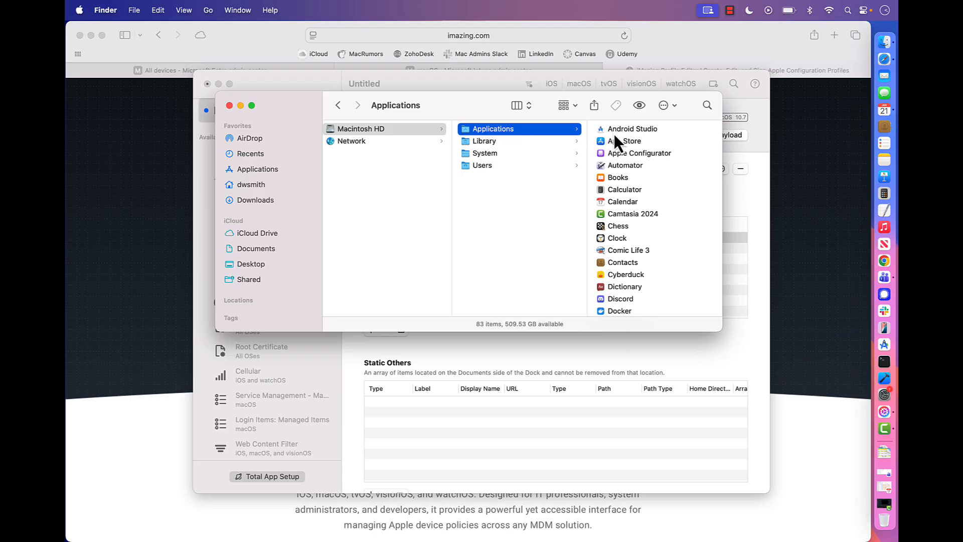
scroll(625, 176, down, 20)
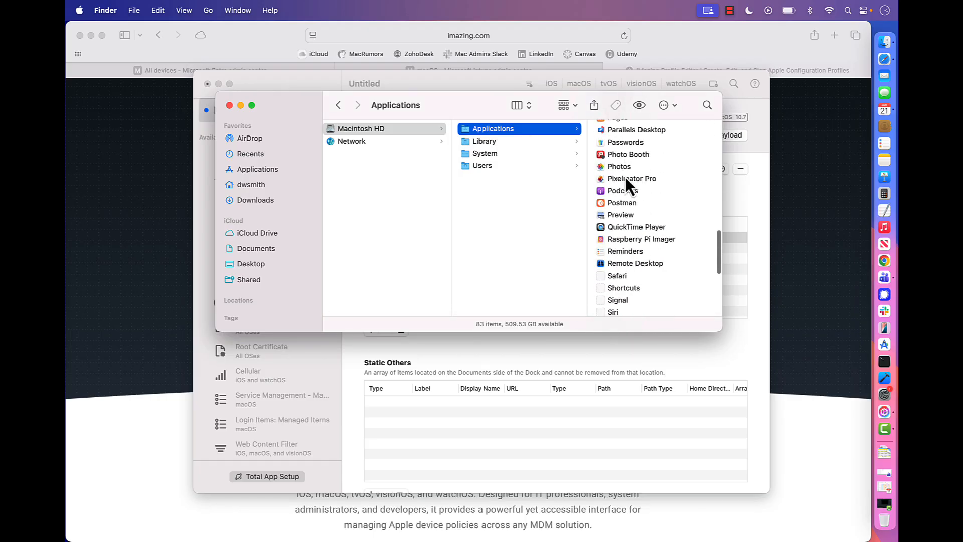
scroll(625, 177, up, 20)
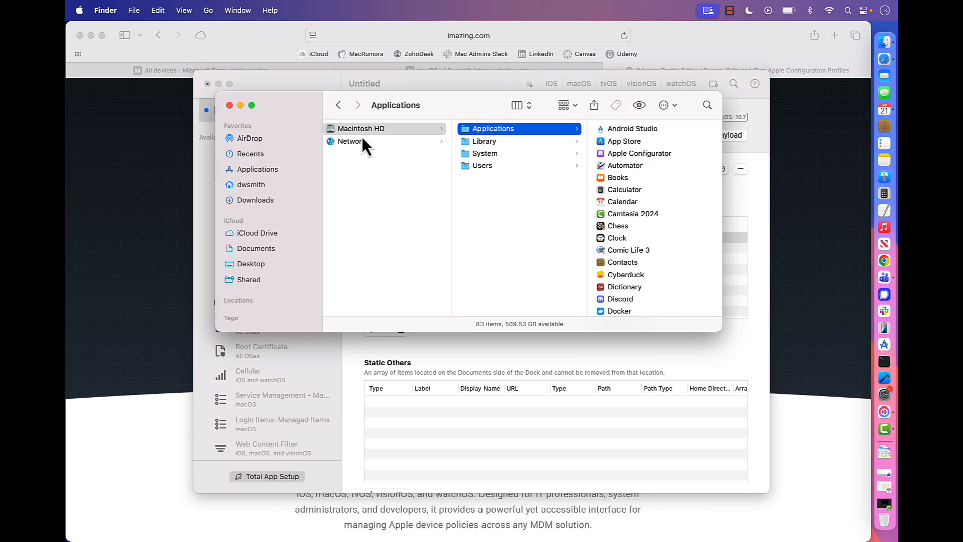
- Examine the built-in macOS apps stored in the System/Applications folder on Macintosh HD
click(389, 132)
click(490, 153)
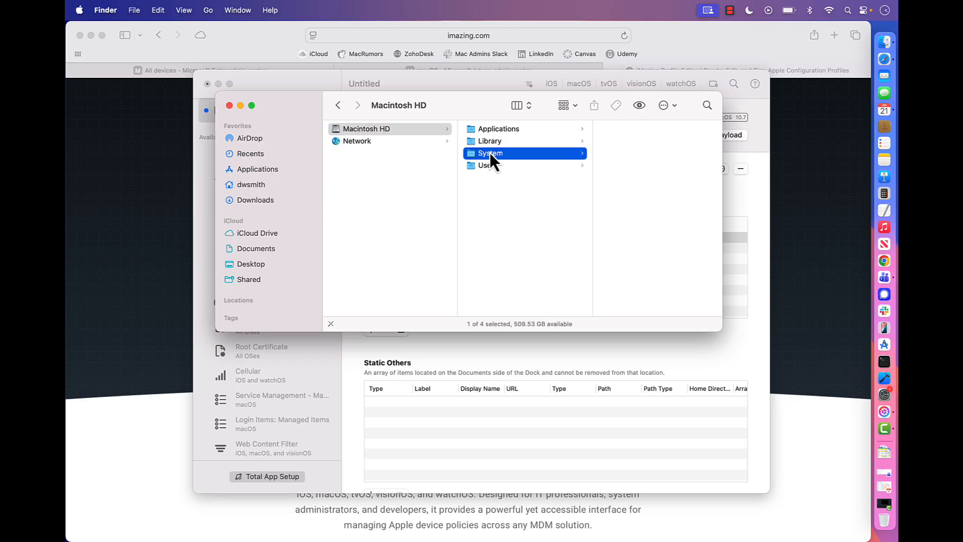
click(632, 131)
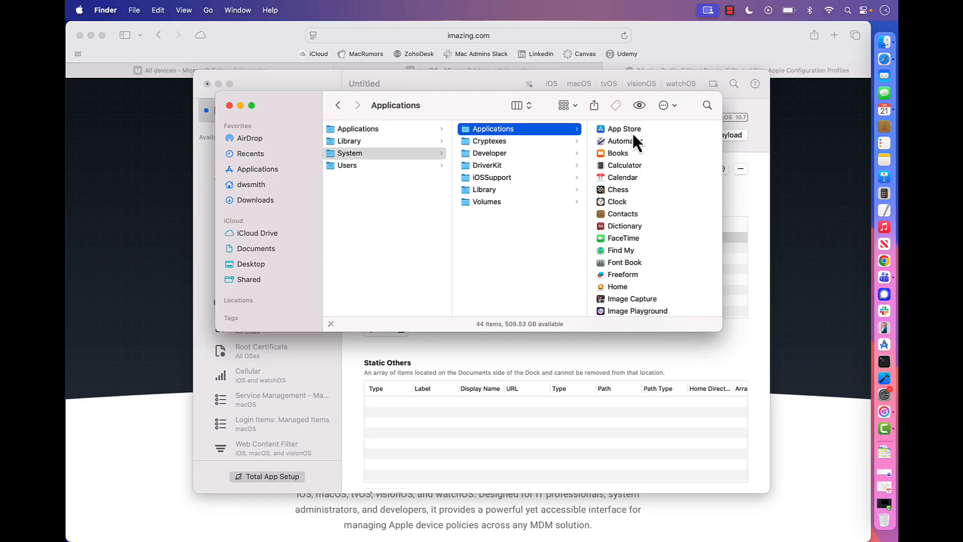
scroll(622, 191, down, 12)
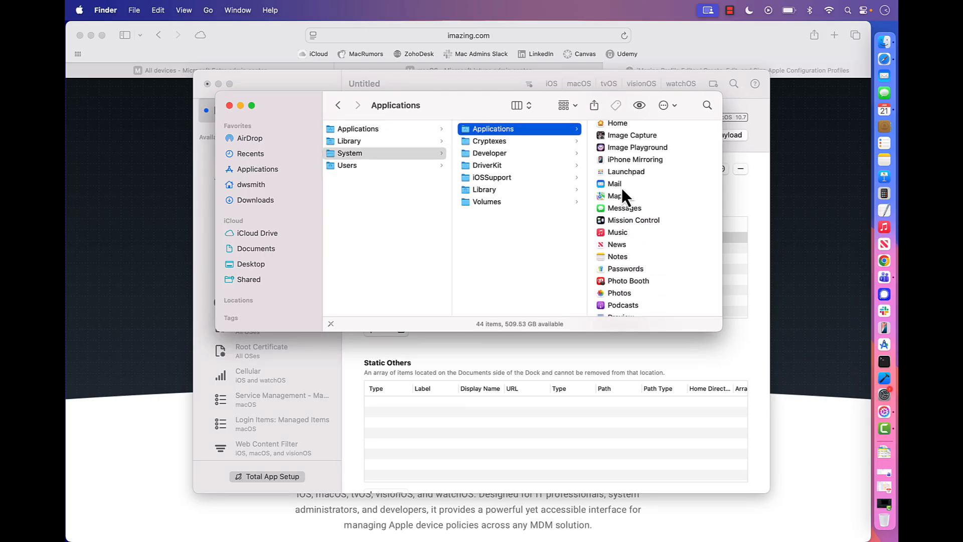
scroll(622, 187, up, 5)
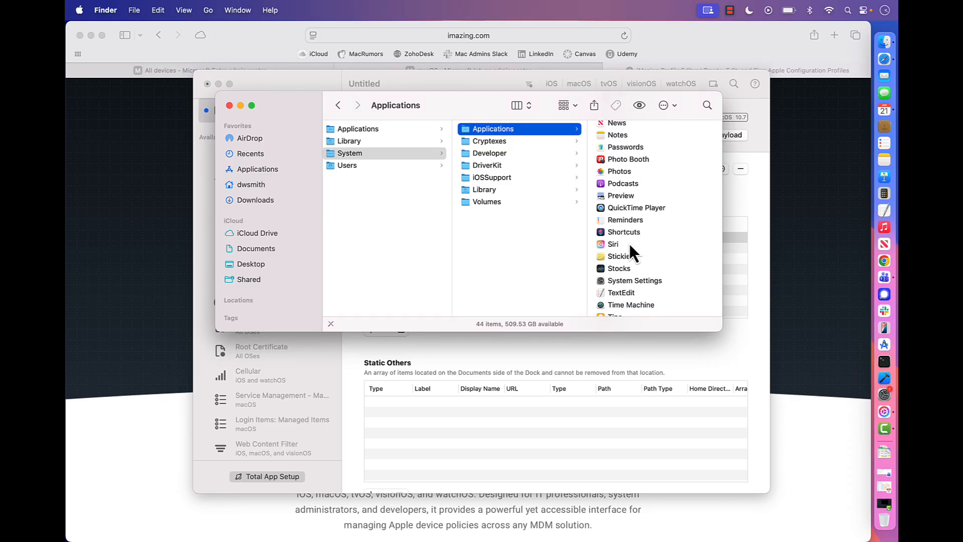
scroll(628, 242, up, 2)
scroll(628, 242, up, 1)
scroll(629, 243, down, 5)
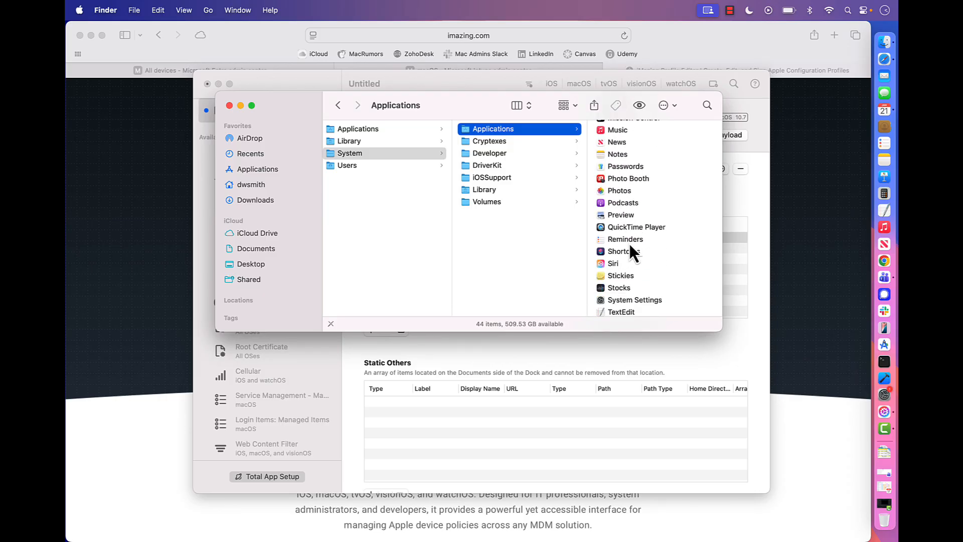
scroll(630, 244, down, 1)
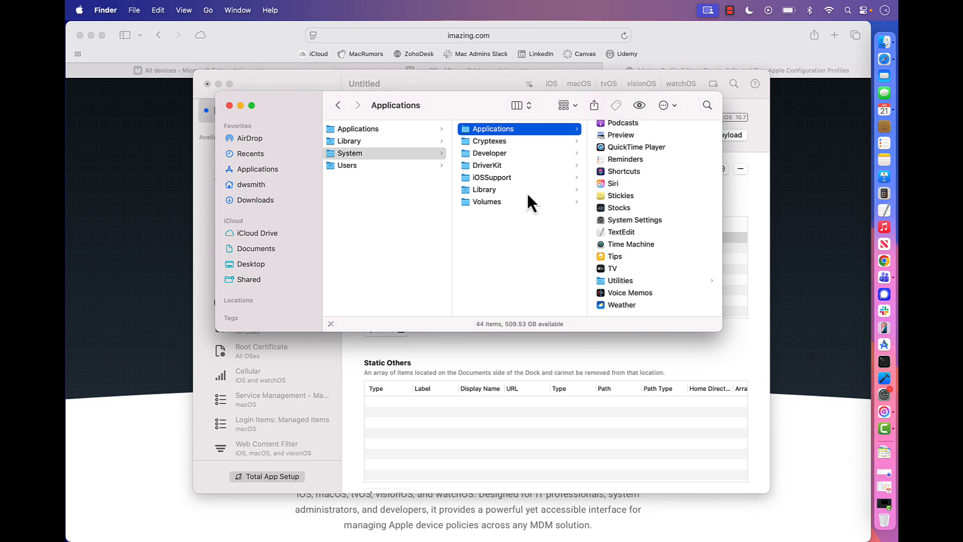
- Locate Safari under System/Cryptexes/App/System/Applications, close the Finder window and return to iMazing Profile Editor
click(375, 151)
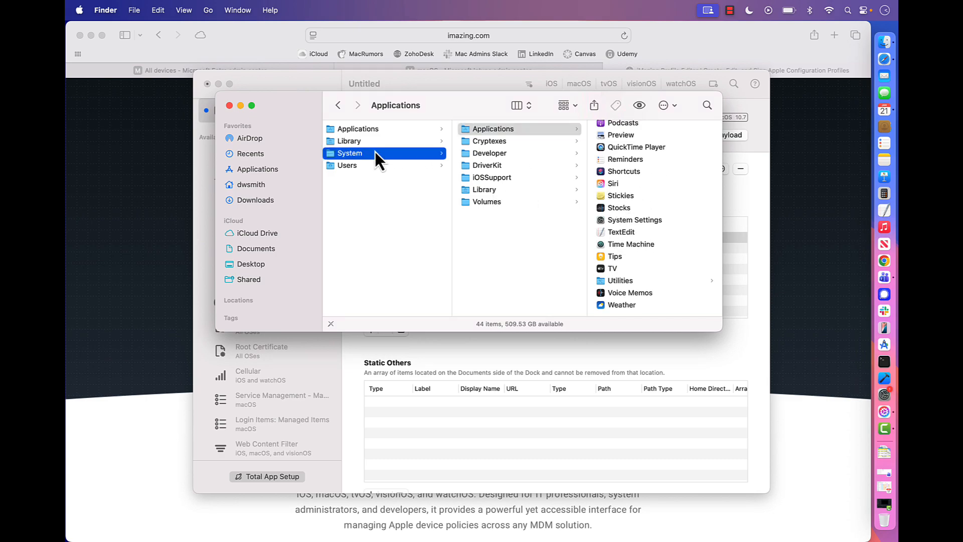
click(484, 143)
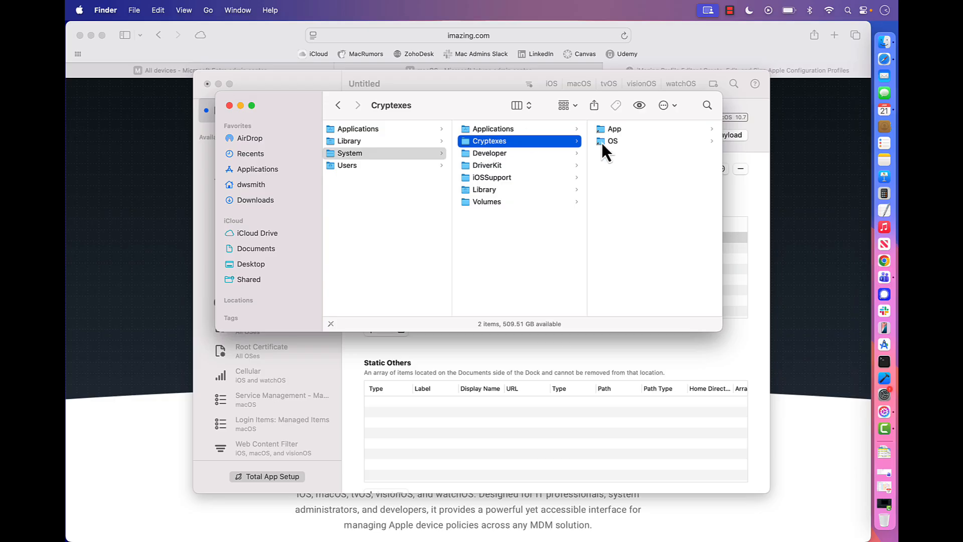
click(615, 129)
click(615, 141)
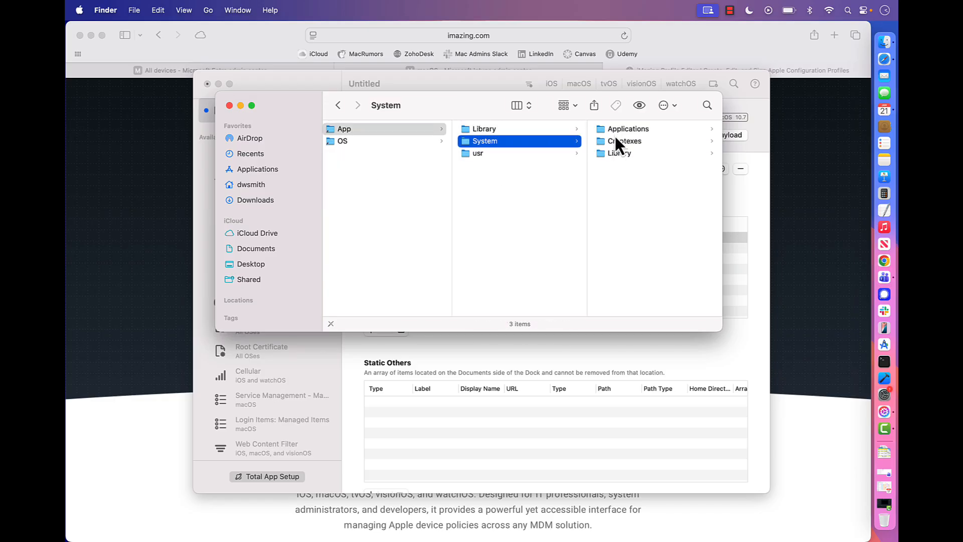
click(615, 130)
click(616, 132)
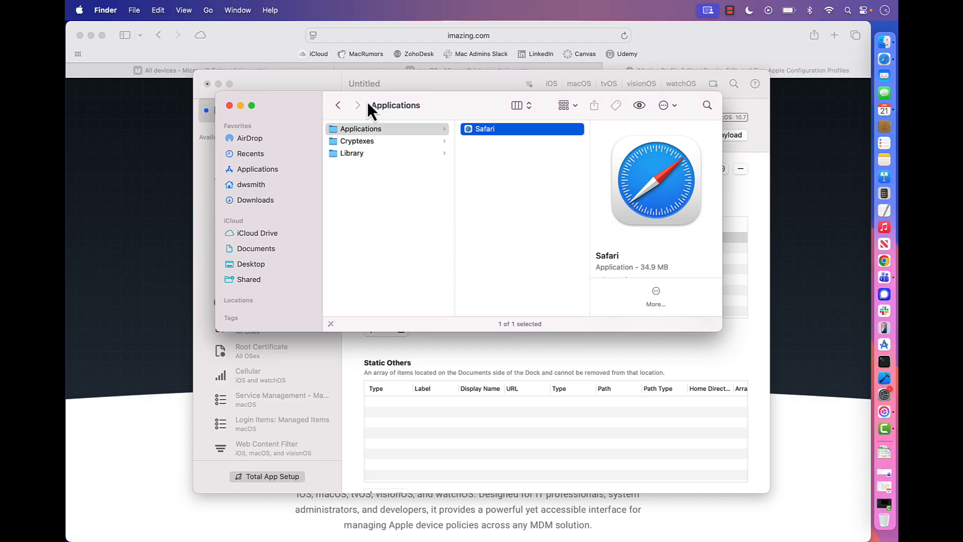
click(229, 105)
click(318, 80)
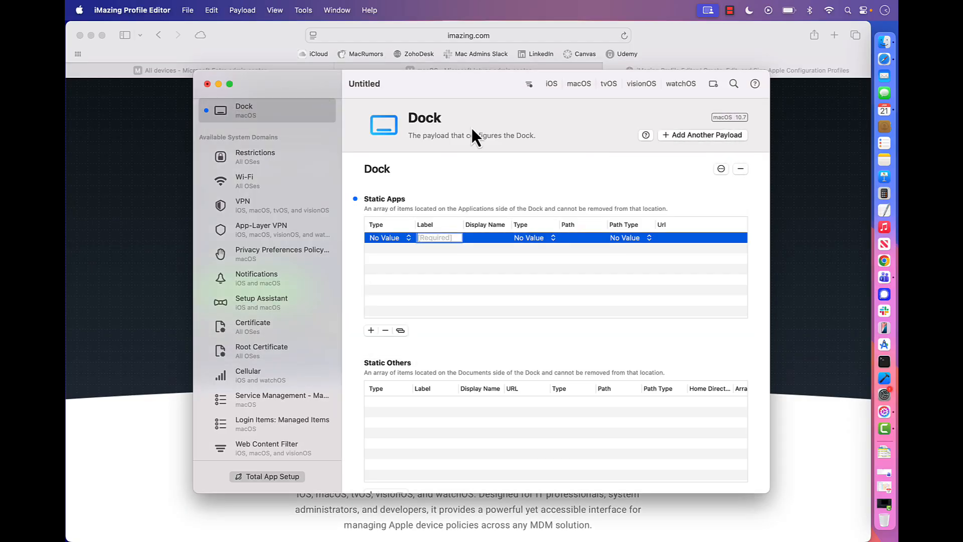
- Give the new Static Apps entry the label and display name "Safari" and set both of its type values to File
click(401, 251)
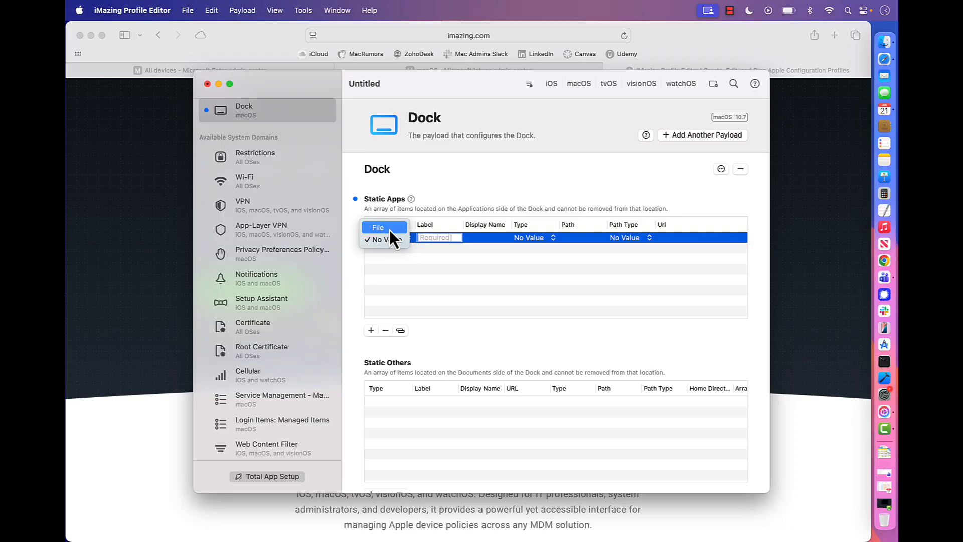
click(389, 230)
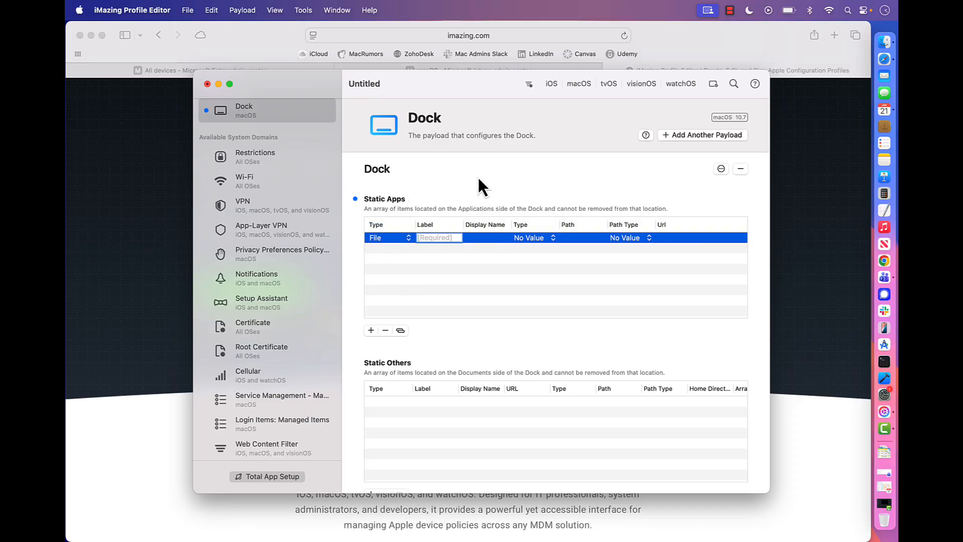
text(Safari)
click(478, 239)
text(Safari)
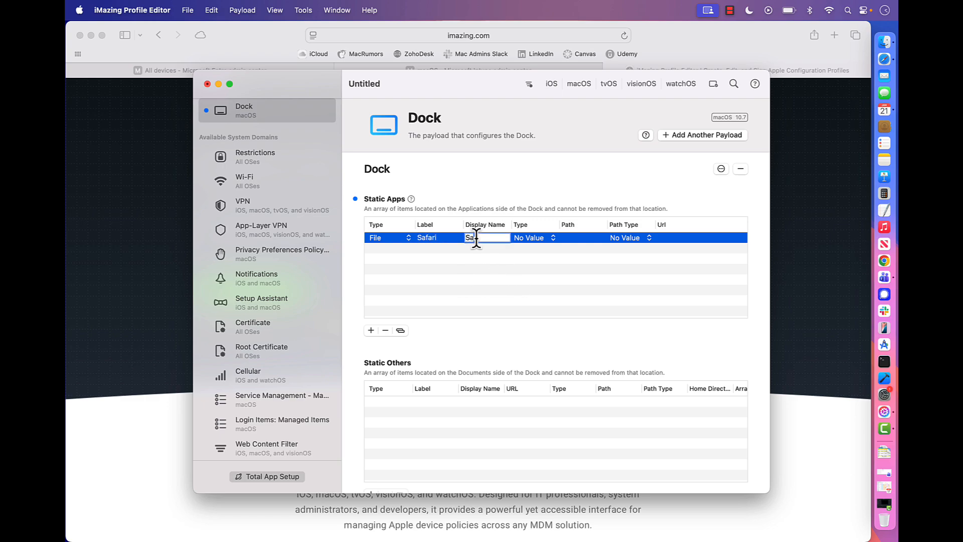
click(528, 238)
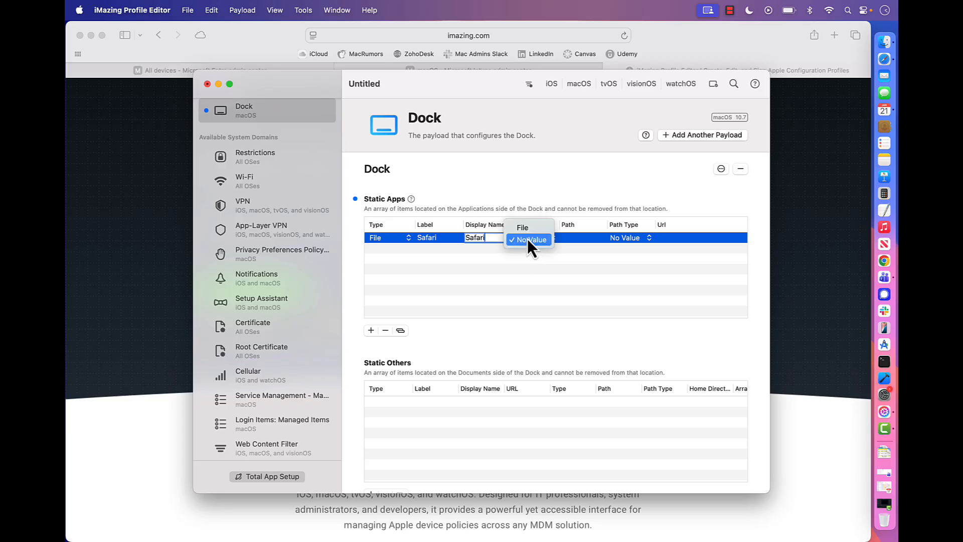
click(527, 229)
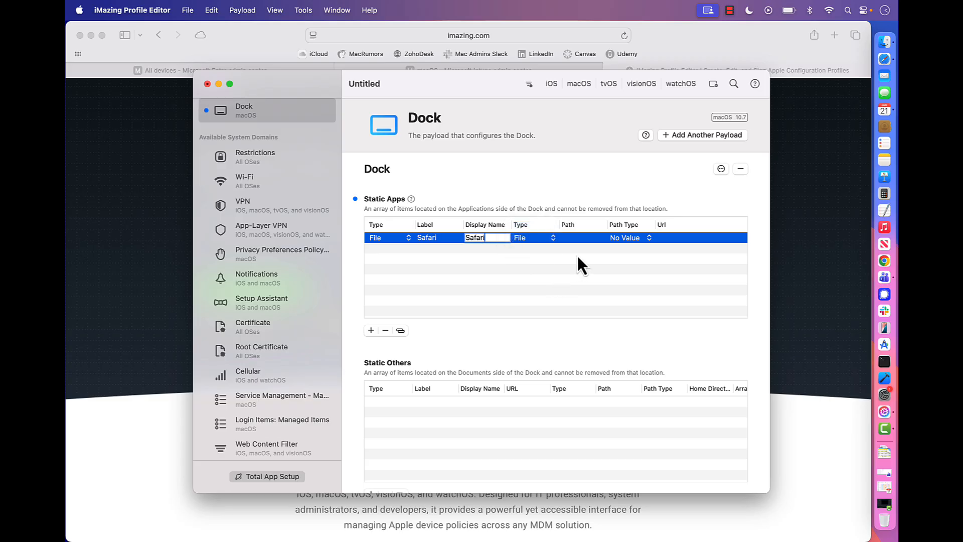
- Set the Safari entry's path to "/System/Cryptexes/App/System/Applications/Safari.app" and its path type to Path
click(577, 238)
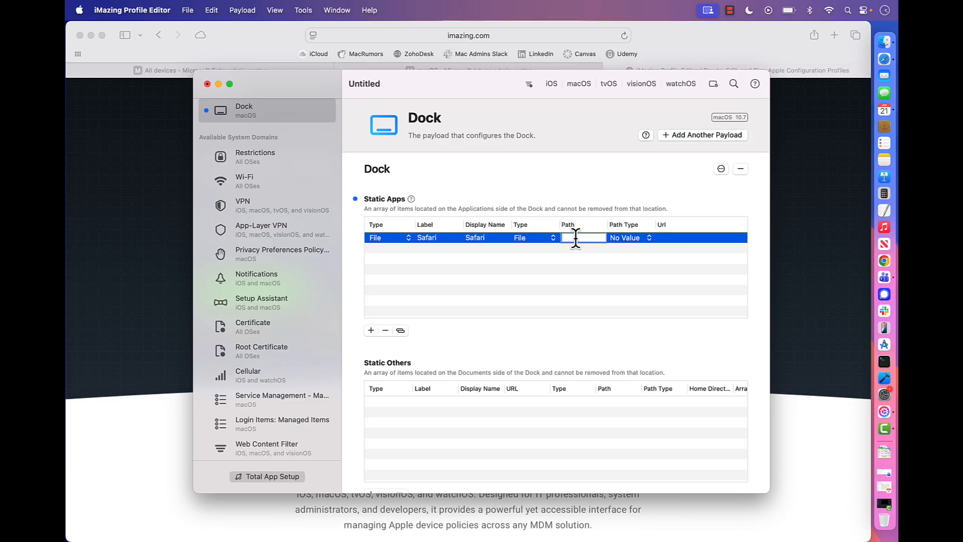
text(/)
text(System/)
text(Cryptex)
text(es/App/)
text(System/)
text(Applicat)
text(ions)
text(/Sa)
text(fari.app)
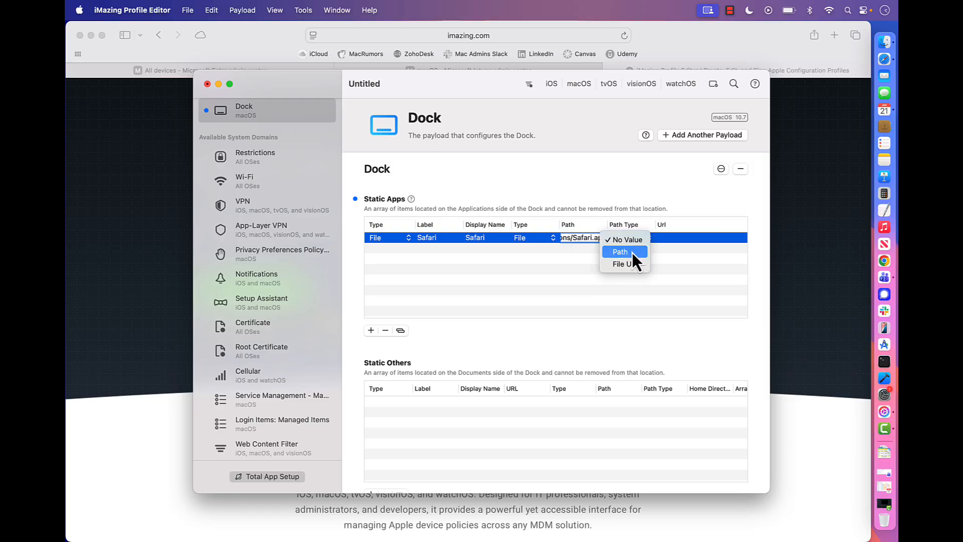
click(620, 252)
click(610, 251)
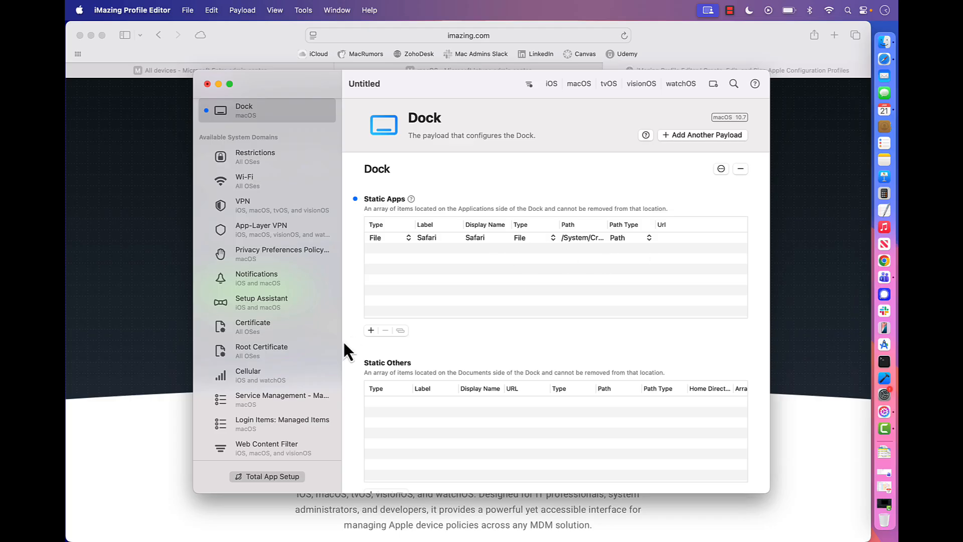
- Add a Static Apps entry with the label and display name "Calculator" and both type values set to File
click(371, 333)
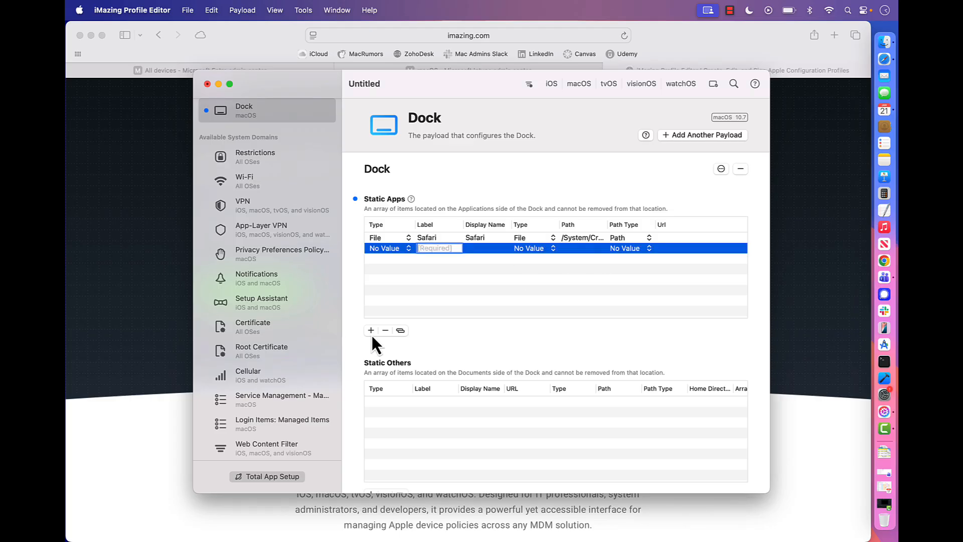
click(372, 251)
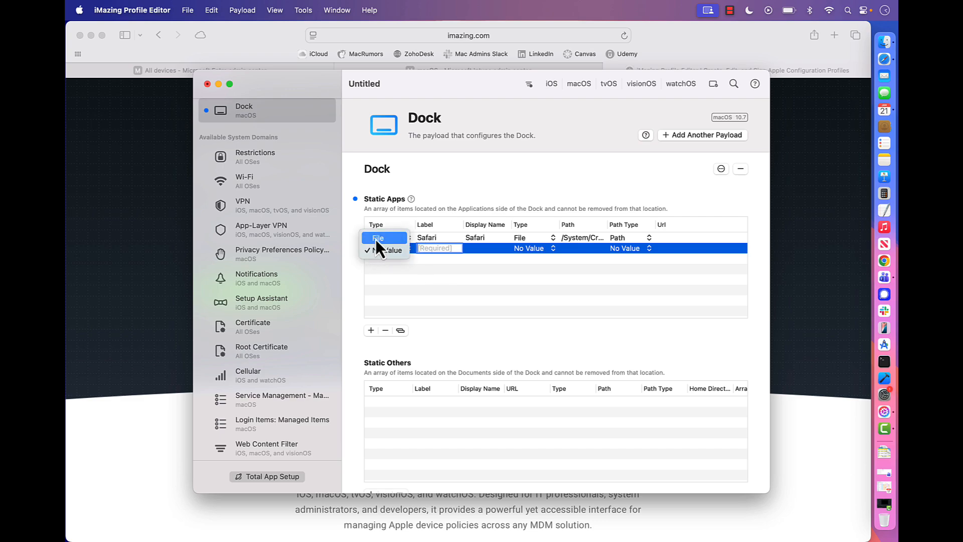
click(378, 238)
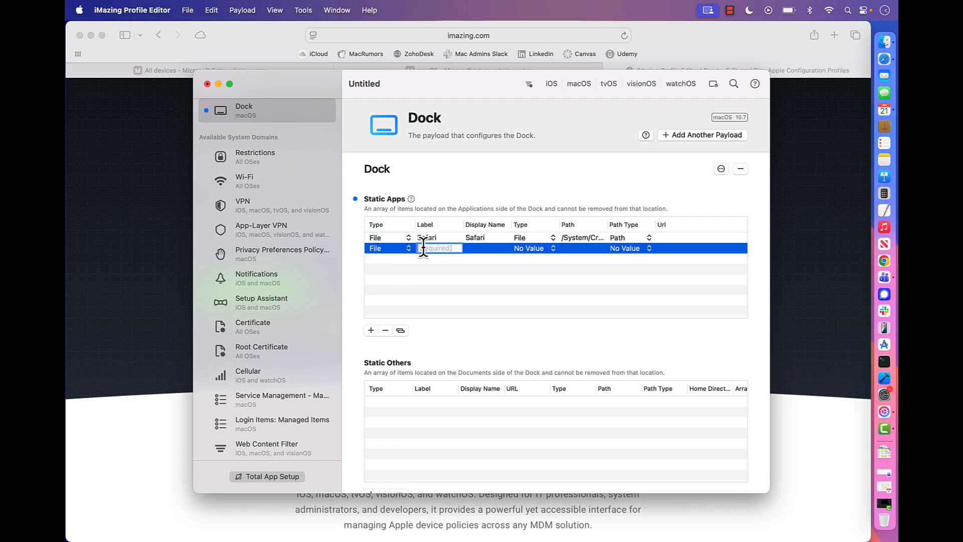
text(Calculator)
key(Return)
text(Calculator)
click(534, 249)
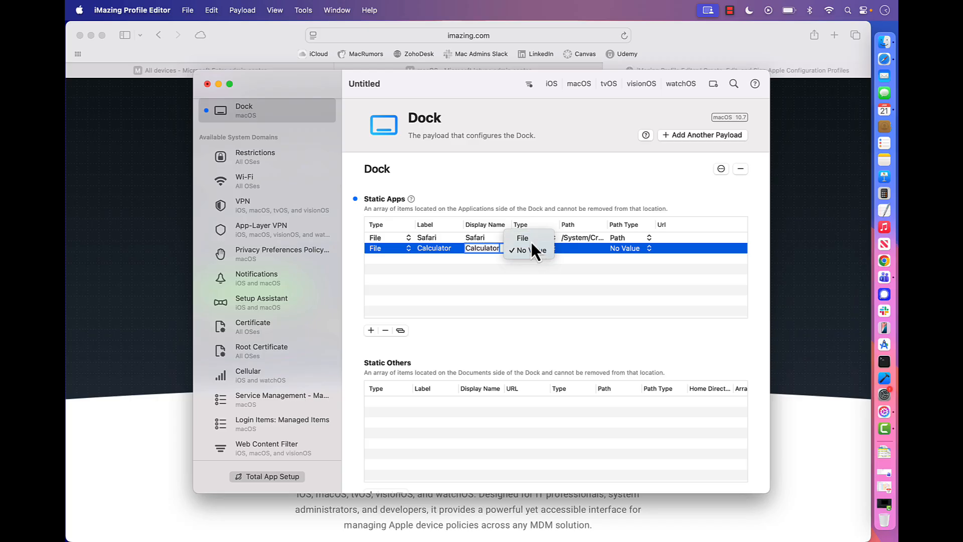
click(531, 242)
- Set the Calculator entry's path to "/System/Applications/Calculator.app" and its path type to Path
click(568, 249)
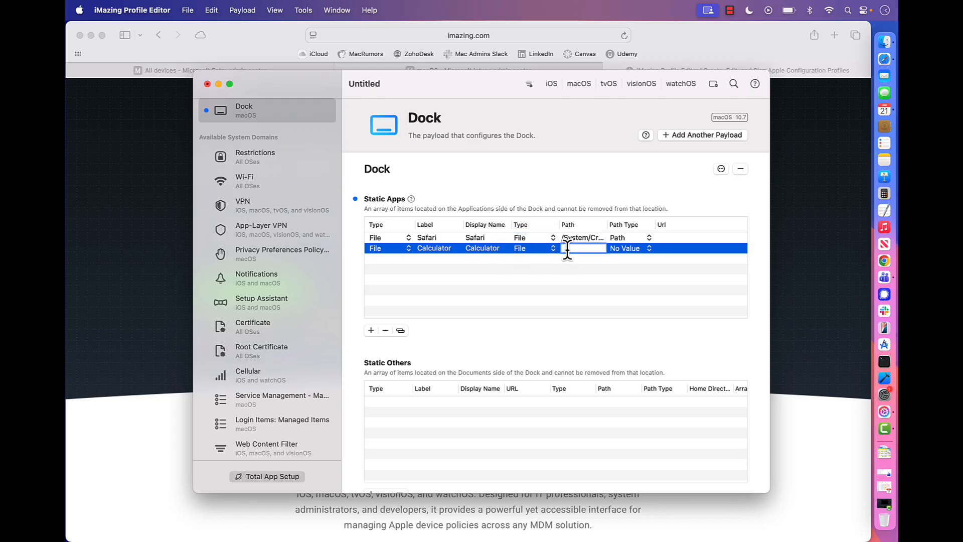
text(/System)
text(/Applications)
text(/)
text(Calculator.)
text(app)
click(620, 248)
click(618, 263)
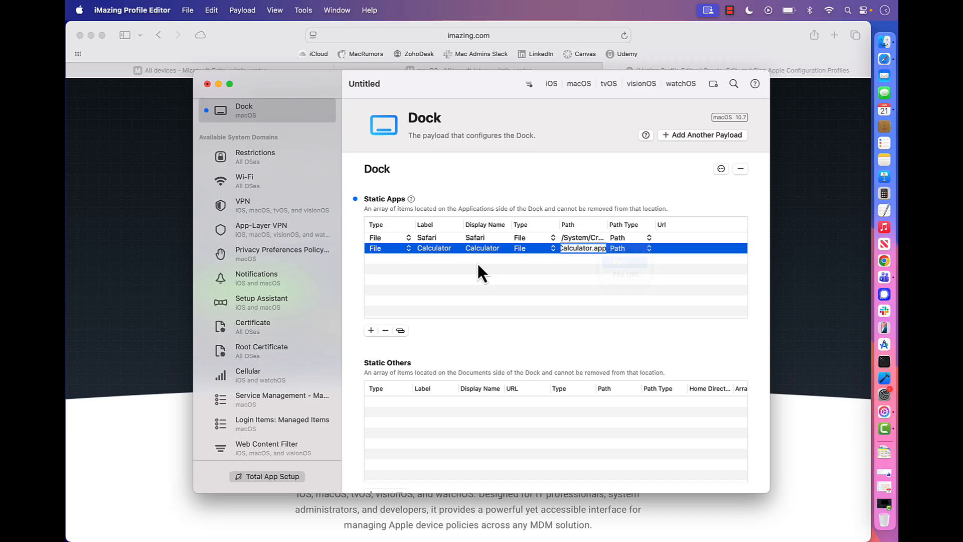
click(387, 259)
- Add a third Static Apps entry with the label and display name "Terminal" and both type values set to File
click(370, 330)
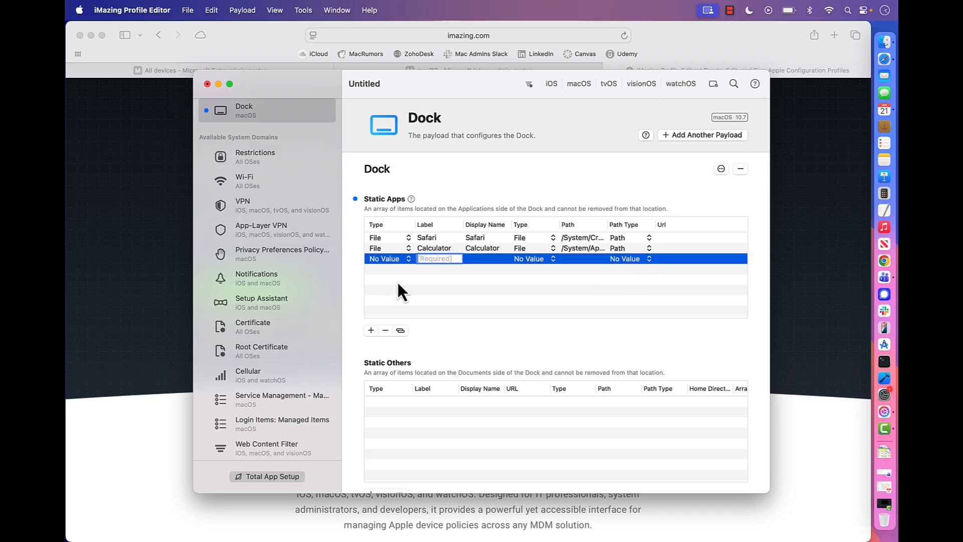
click(396, 258)
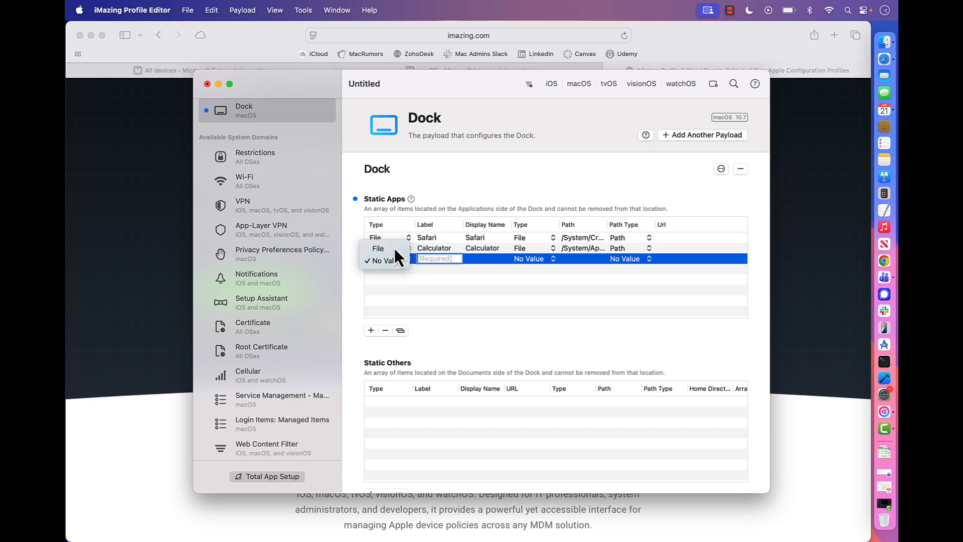
click(395, 248)
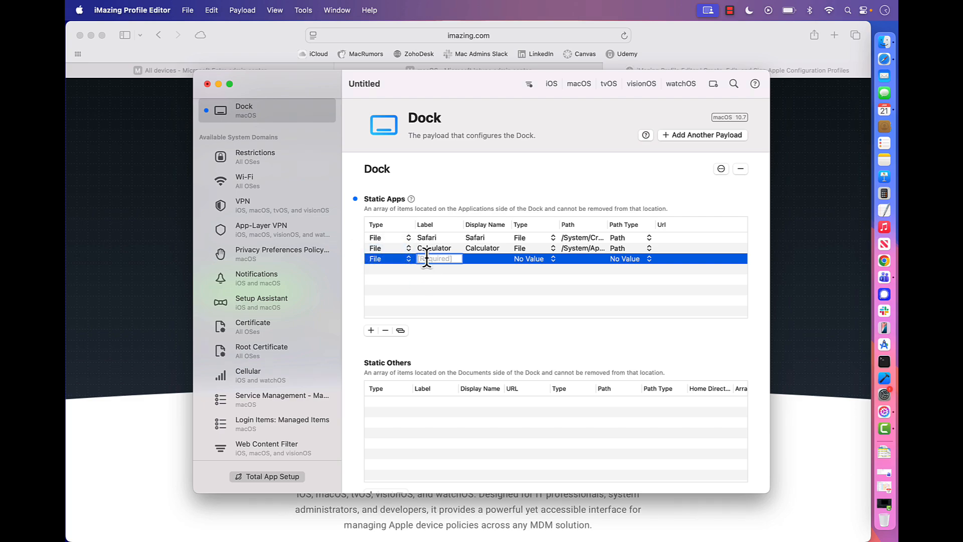
text(Terminal)
click(474, 260)
text(Terminal)
click(537, 259)
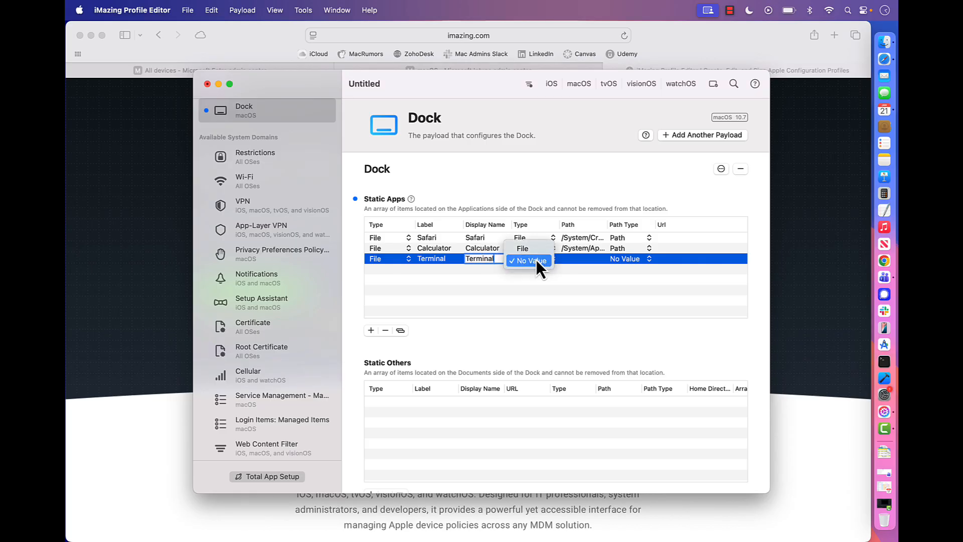
click(530, 249)
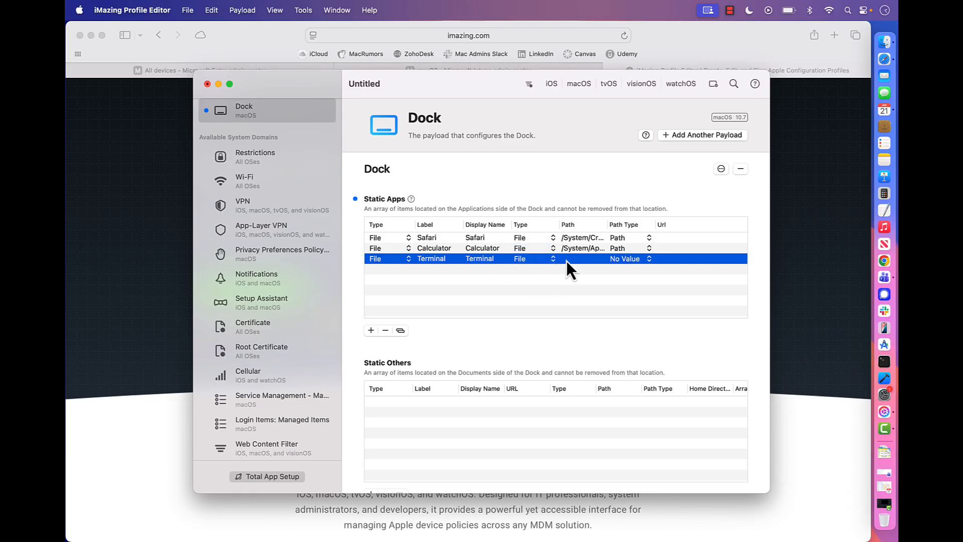
- Set the Terminal entry's path to "/System/Applications/Utilities/Terminal.app" and its path type to Path
click(566, 259)
text(/System)
text(/Application)
text(s/Utiliti)
text(es/Termina)
text(l.app)
click(616, 263)
click(617, 271)
click(555, 328)
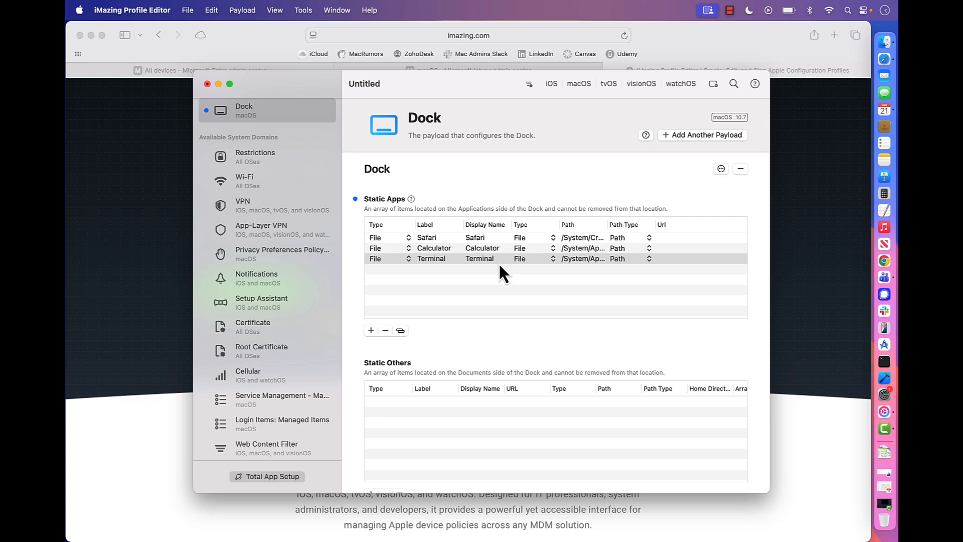
- Add a Static Others entry with the label and display name "Applications" and both type values set to Directory
scroll(486, 357, down, 5)
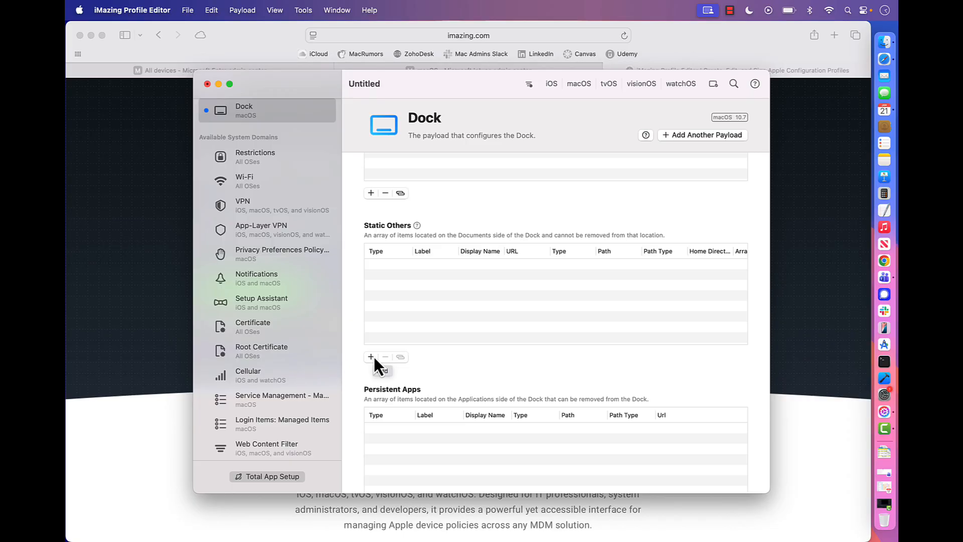
click(373, 357)
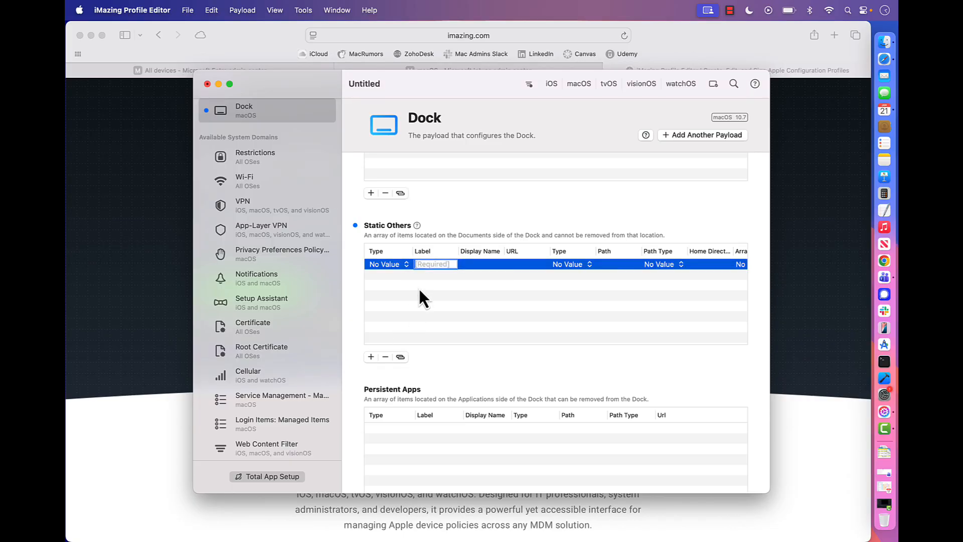
click(402, 269)
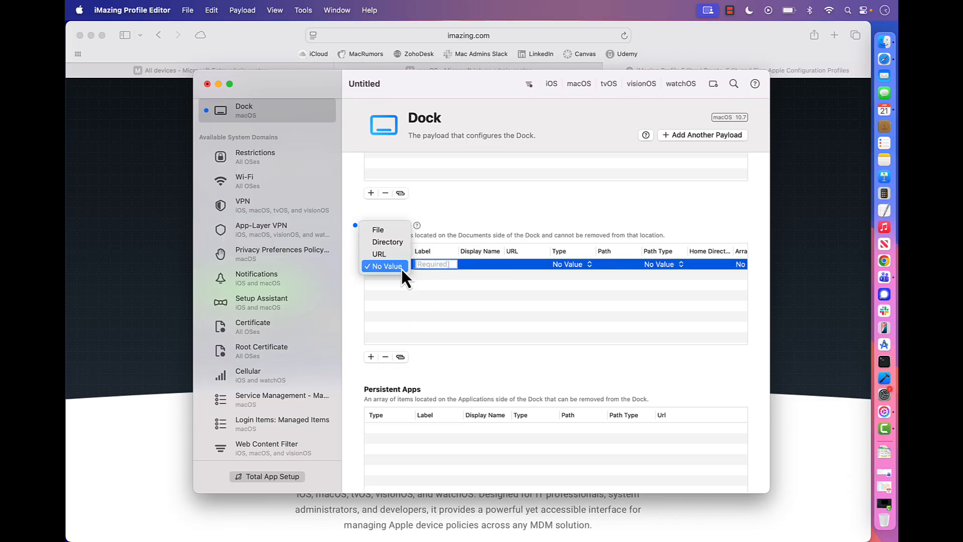
click(383, 242)
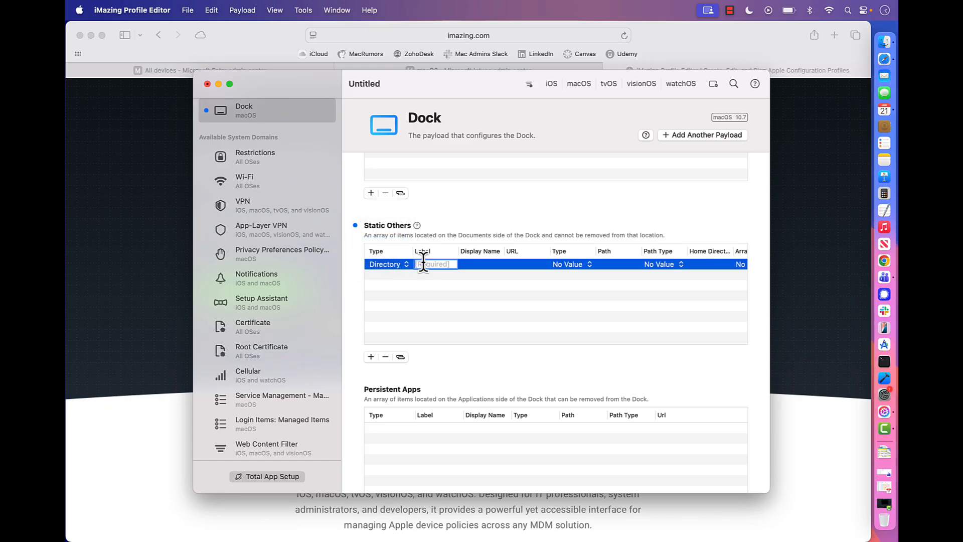
text(Applications)
click(477, 266)
text(Applications)
click(540, 265)
click(576, 265)
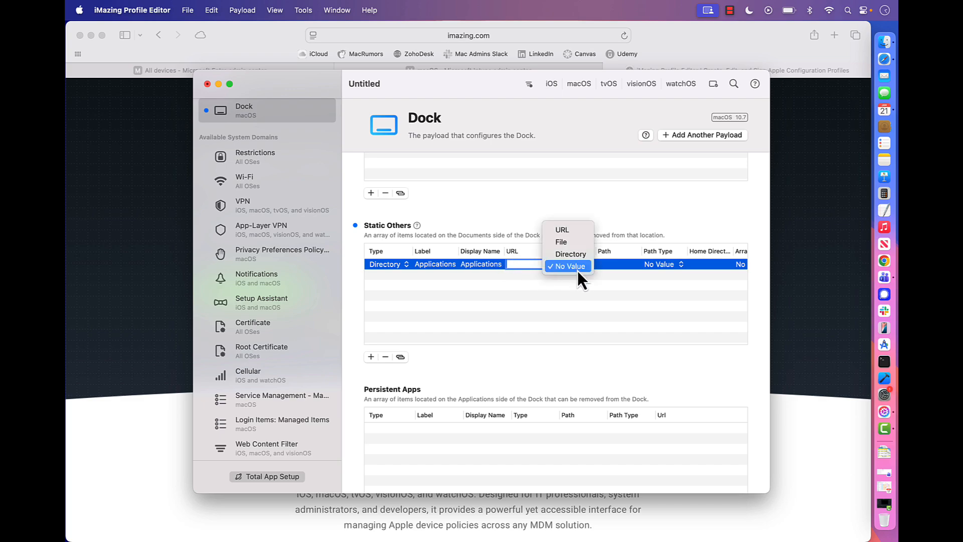
click(576, 256)
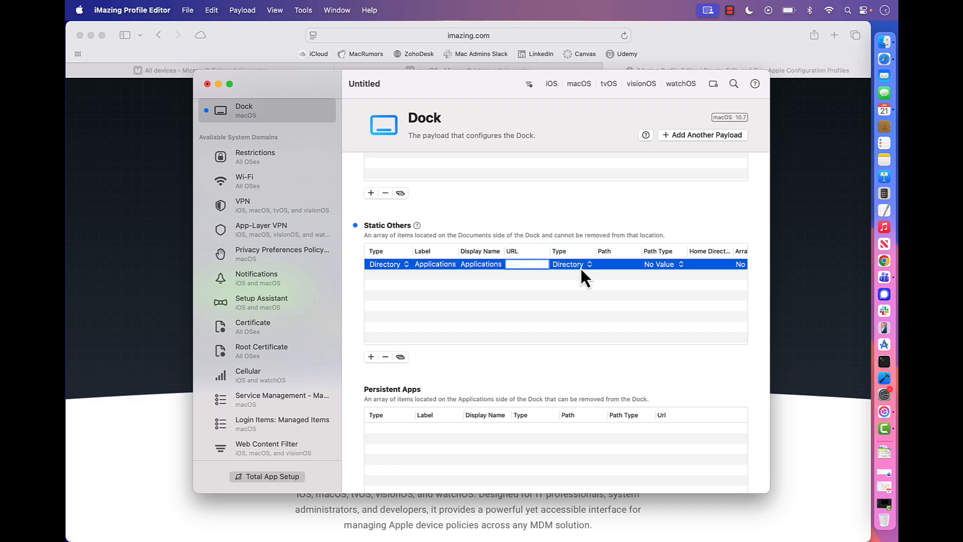
- Set the path of the Applications entry in Static Others to "/Applications" and its path type to Path
click(622, 263)
text(/)
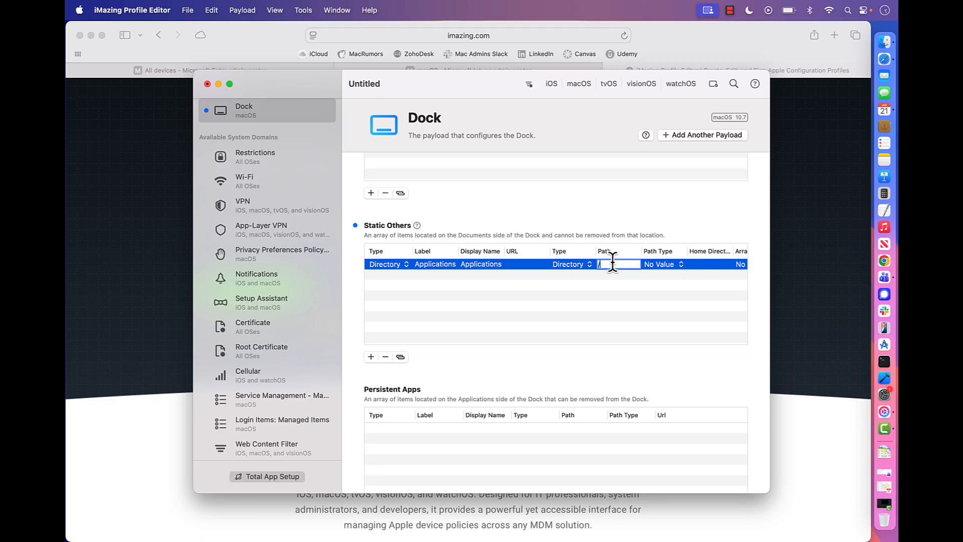
text(Applications)
click(666, 269)
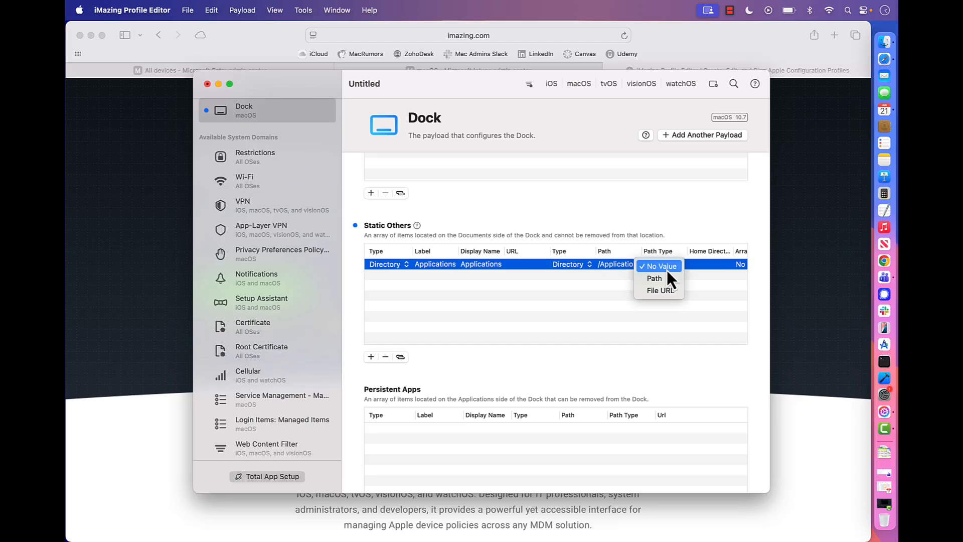
click(666, 278)
- Set the Applications entry in Static Others to display as Folder and show as List
scroll(667, 278, right, 3)
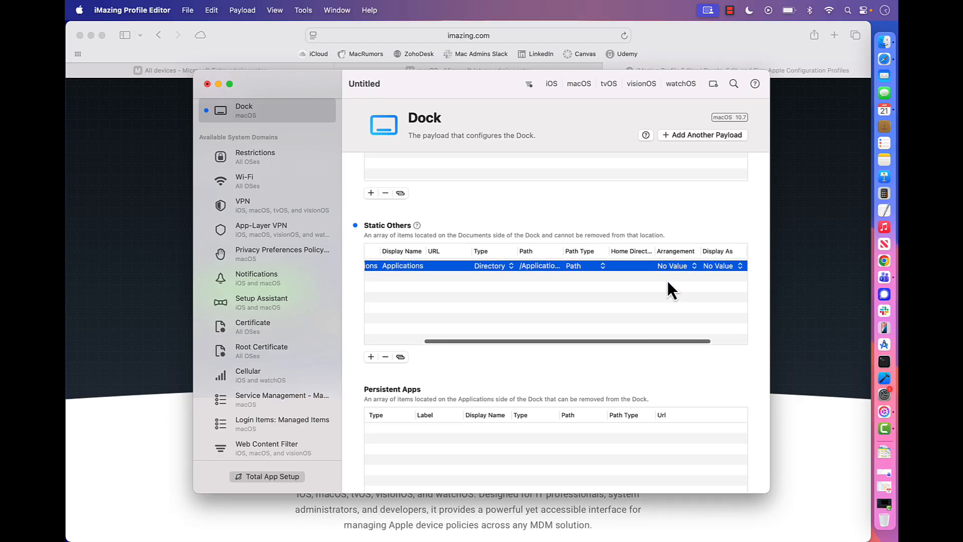
scroll(667, 278, right, 3)
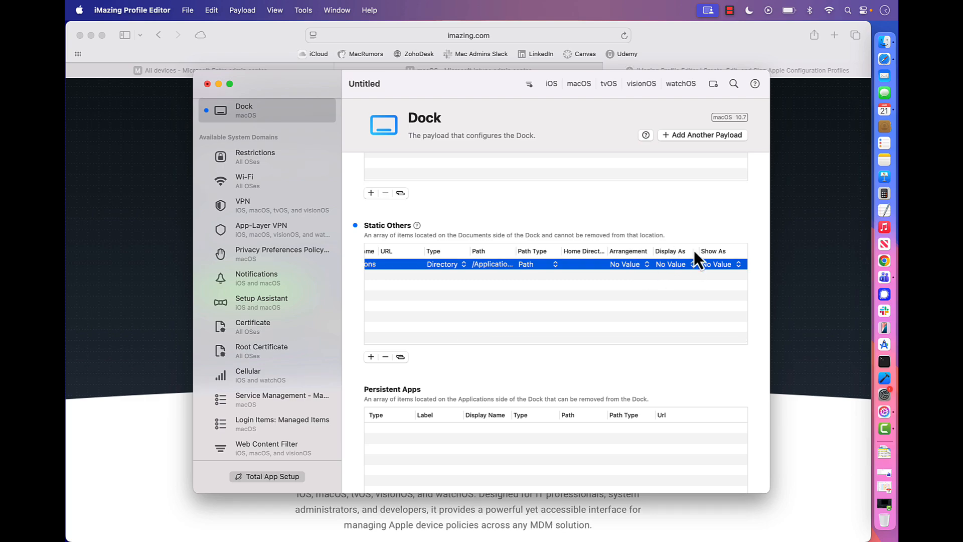
click(673, 265)
click(732, 266)
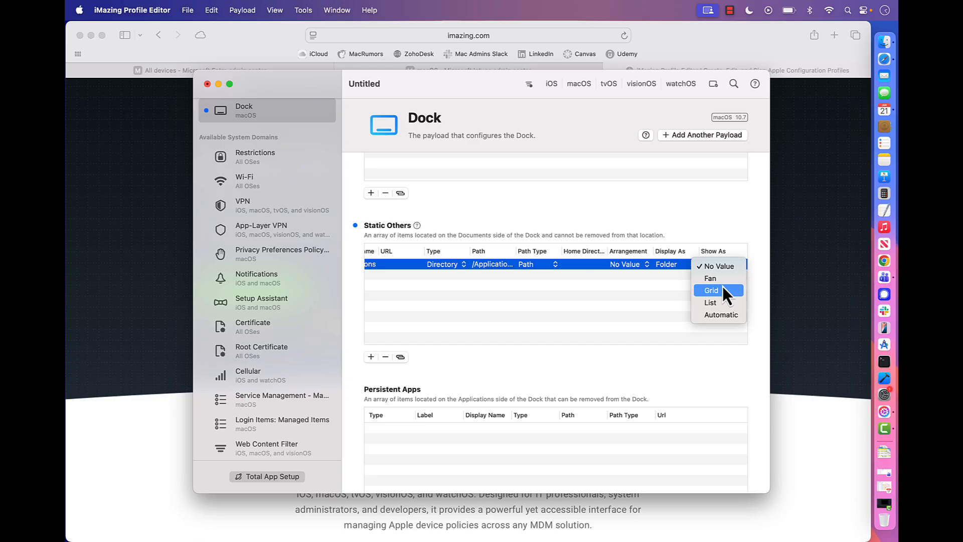
click(721, 302)
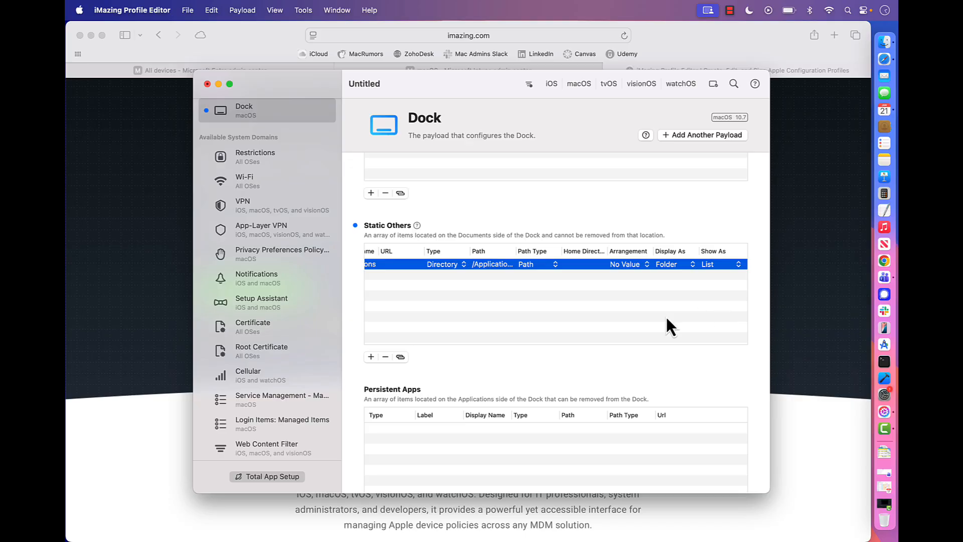
- Set the Dock's tile size to 64
scroll(494, 362, down, 1)
scroll(494, 363, up, 5)
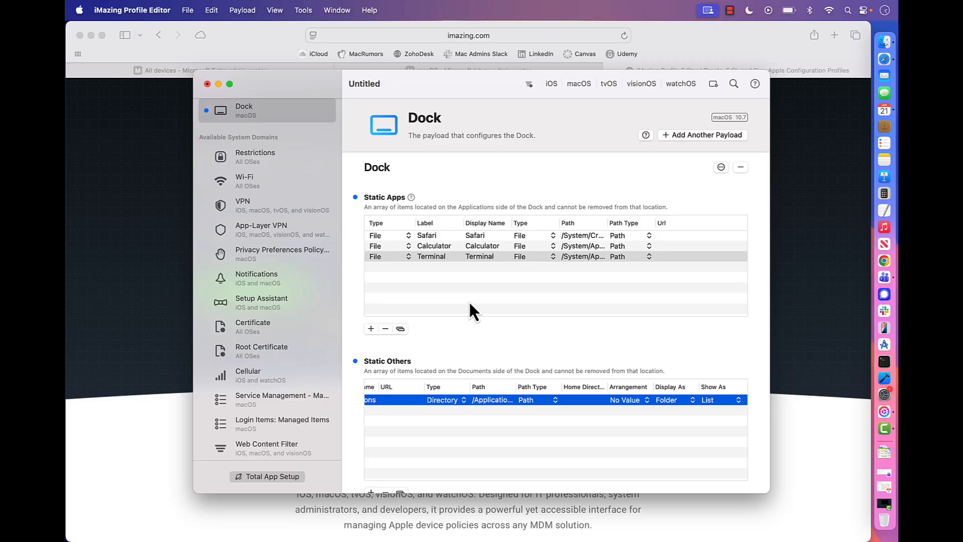
scroll(468, 342, down, 1)
scroll(467, 346, down, 4)
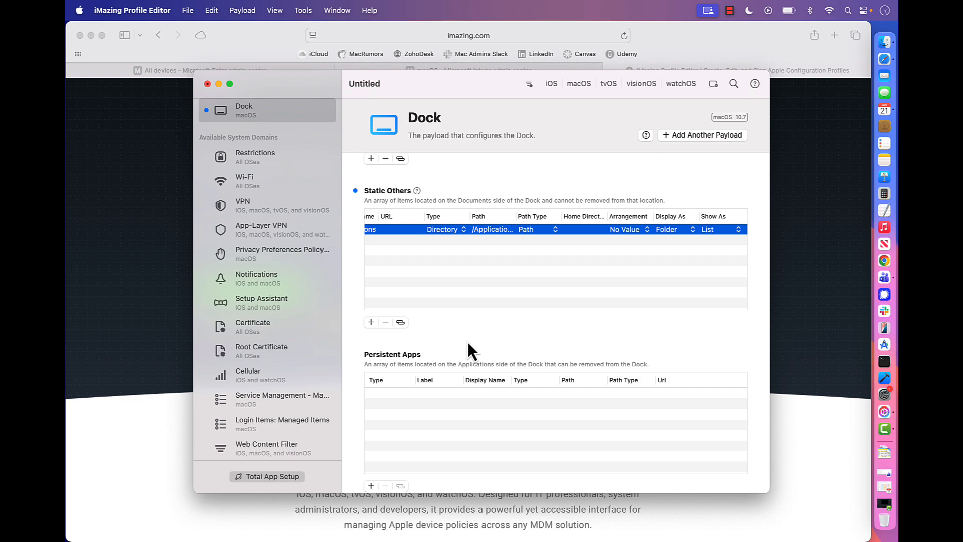
scroll(470, 341, down, 5)
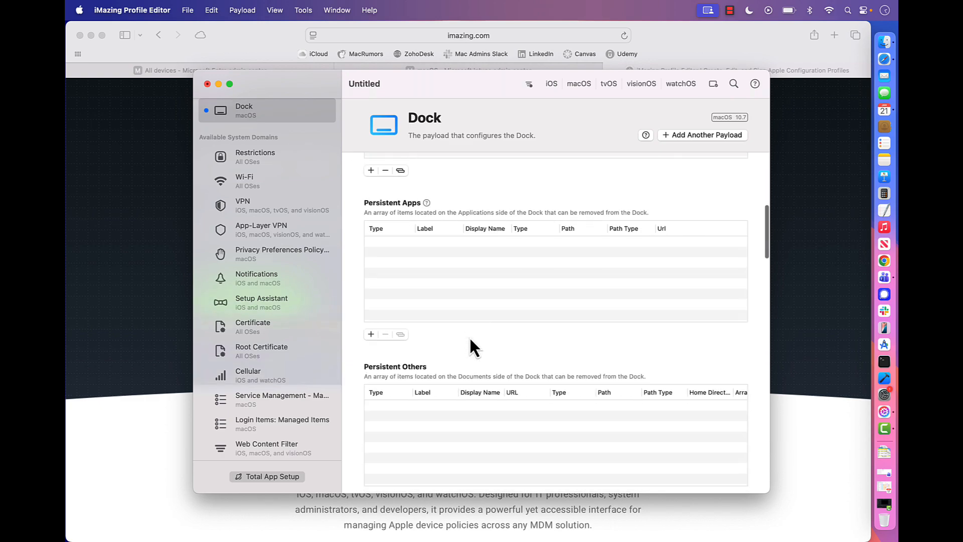
scroll(469, 414, down, 4)
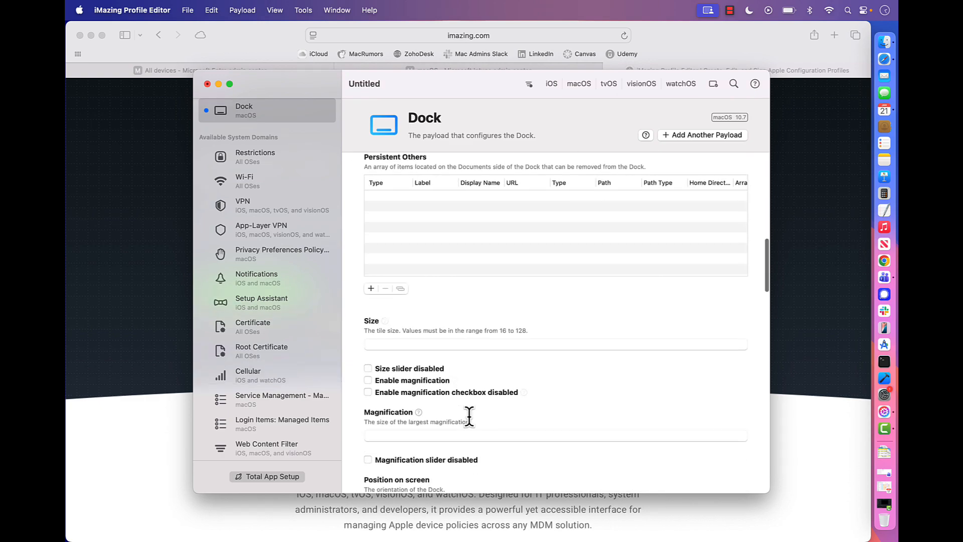
click(423, 250)
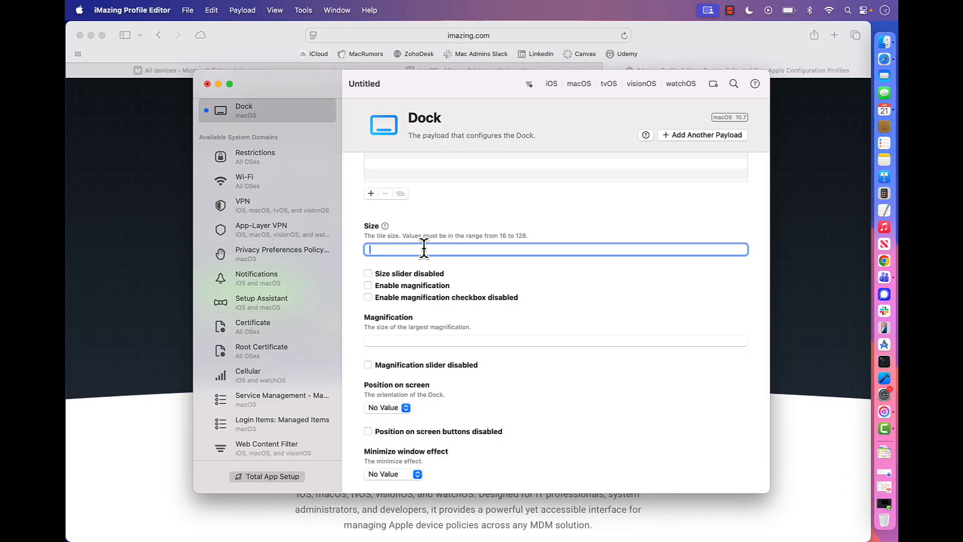
text(64)
- Enable Dock magnification and set the largest magnification size to 96
scroll(388, 316, down, 2)
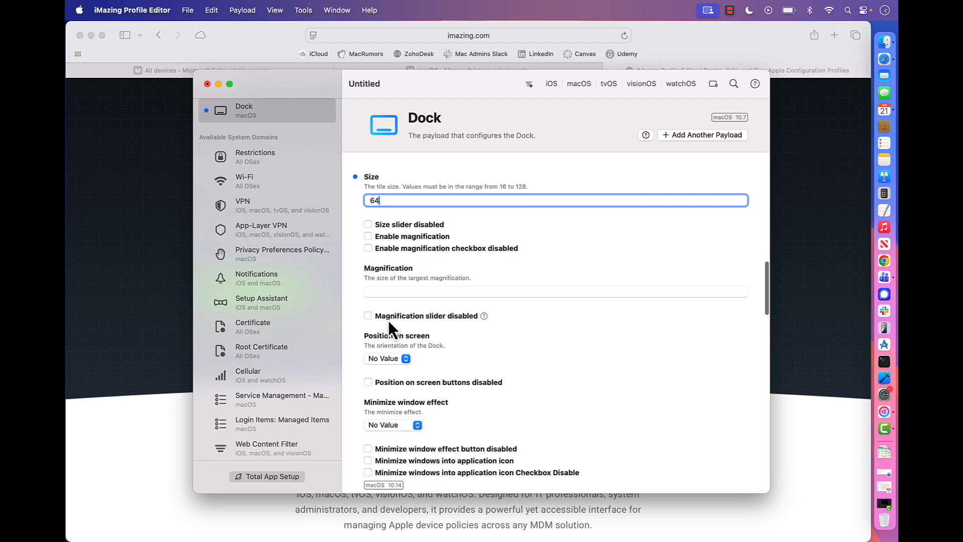
click(369, 238)
click(385, 290)
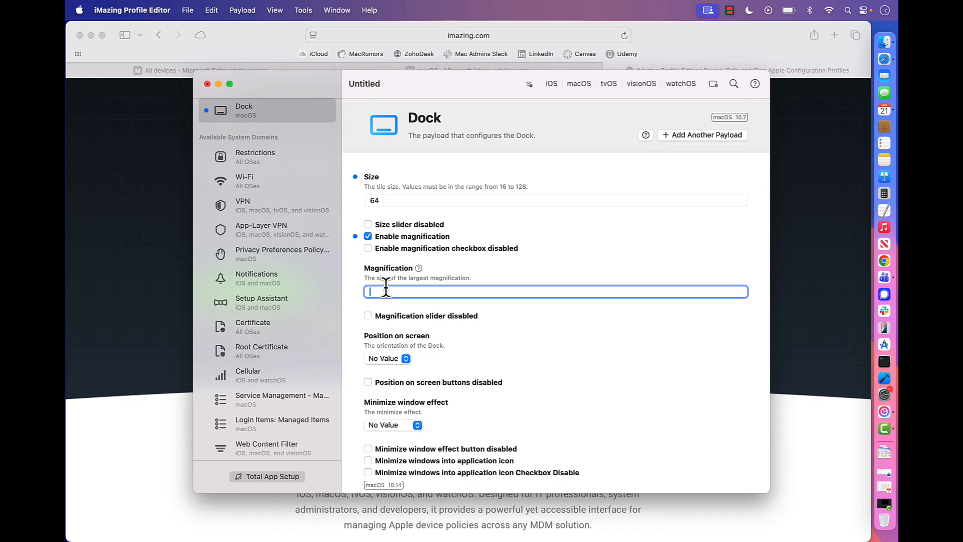
text(96)
- Set the Dock's position on screen to Right
scroll(410, 350, down, 2)
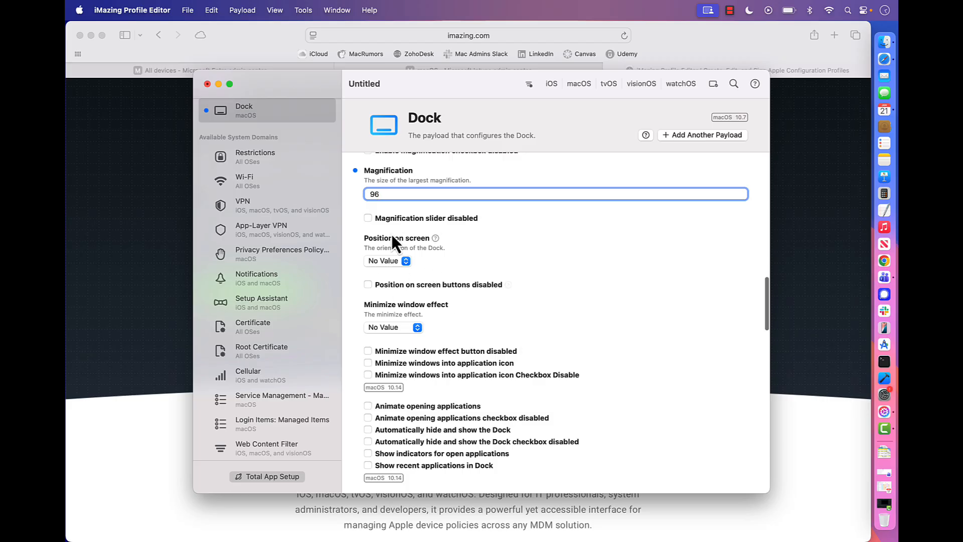
click(405, 262)
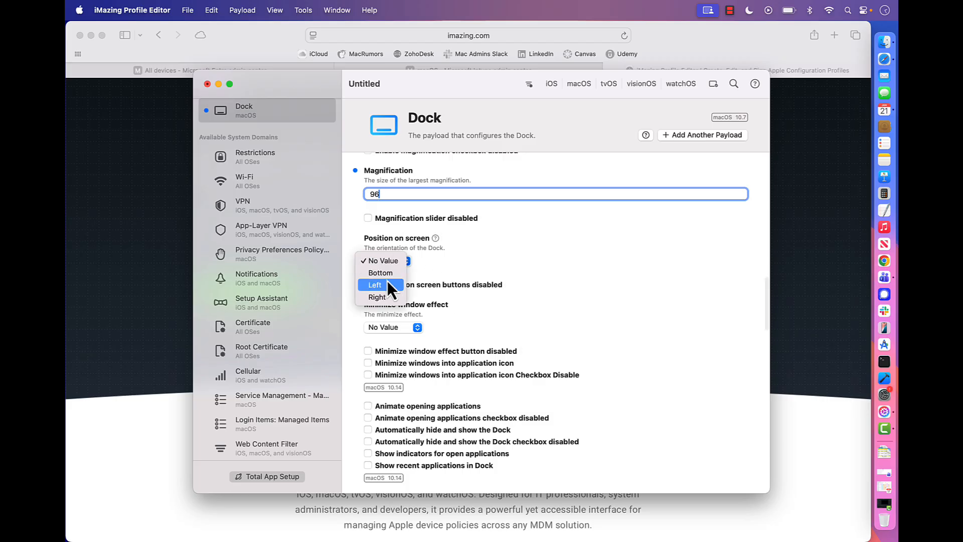
click(387, 297)
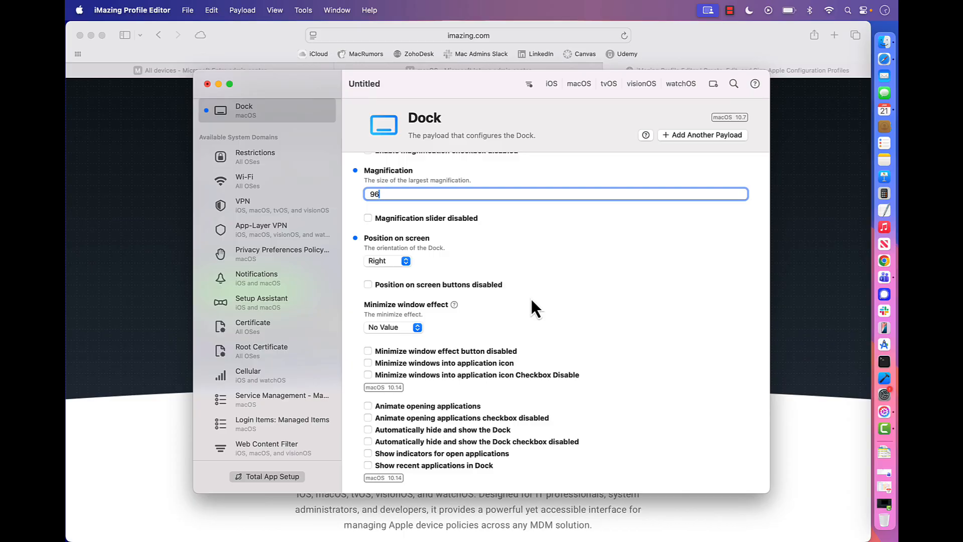
scroll(529, 295, down, 3)
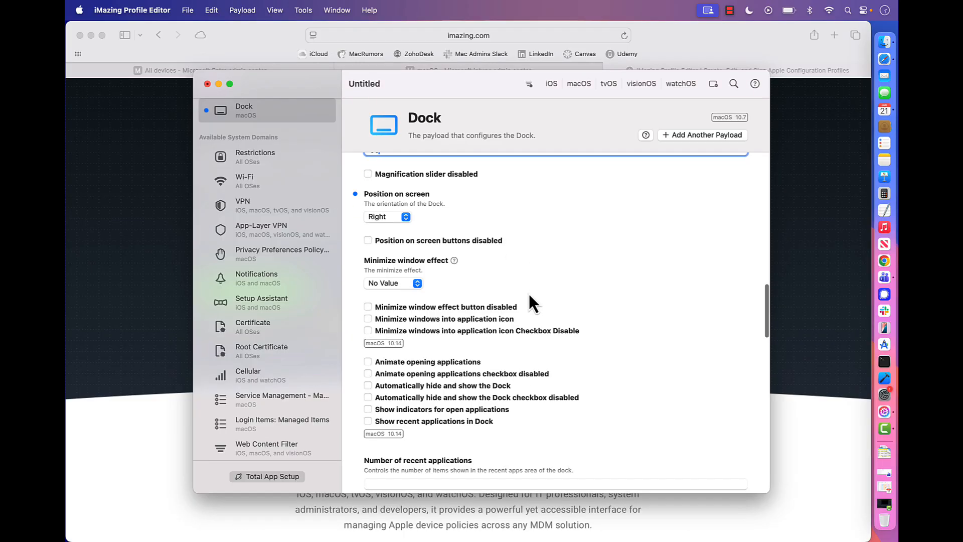
- Disable the position buttons, set the minimize effect to Genie Effect, and enable opening animation, the disabled auto-hide checkbox and open-application indicators
scroll(529, 295, up, 1)
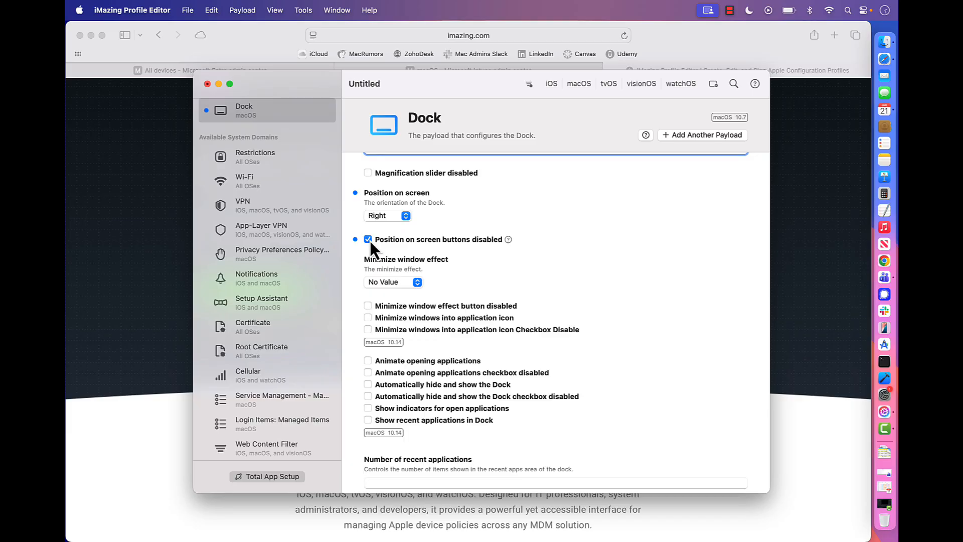
click(415, 283)
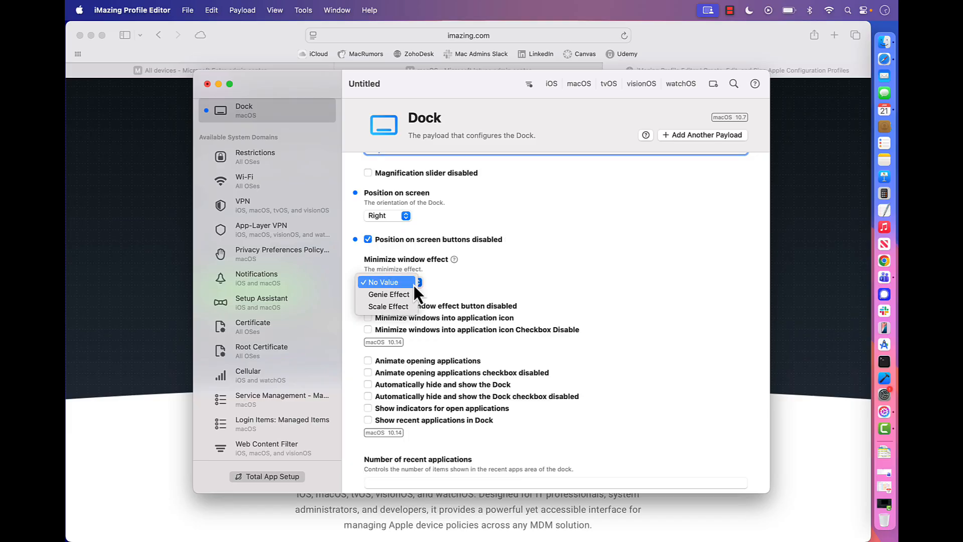
click(398, 294)
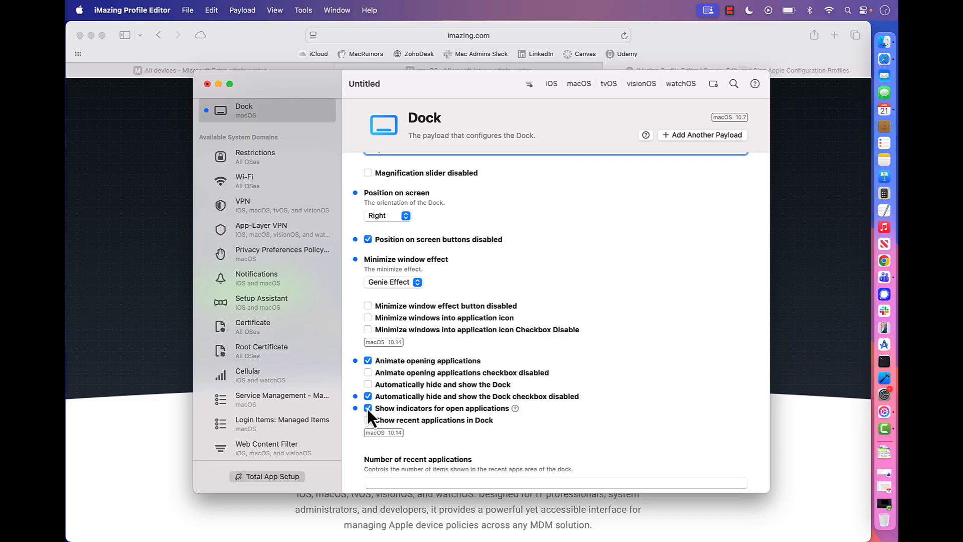
- Enable removing non-static apps and documents from the Dock and prevent modifying items in the Dock
scroll(535, 417, down, 5)
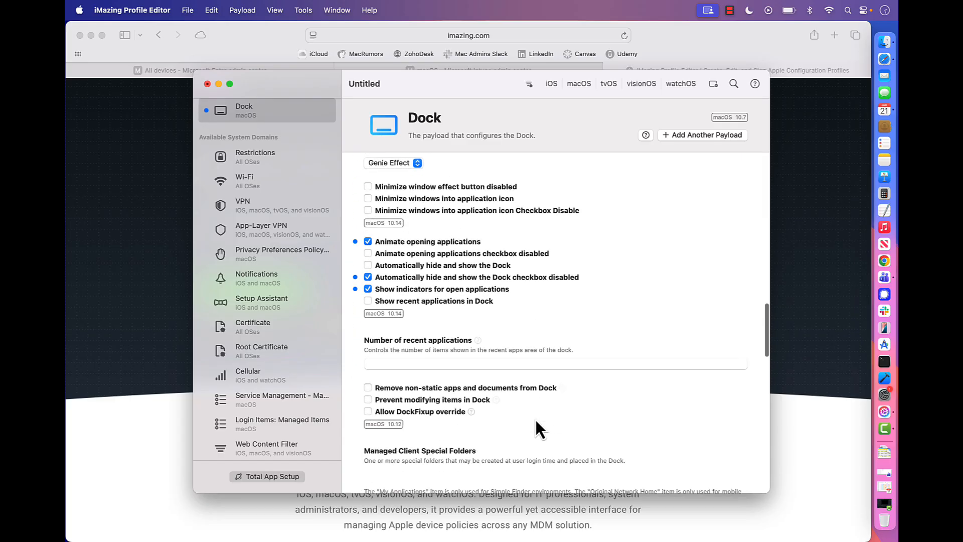
scroll(534, 417, down, 1)
scroll(534, 417, down, 2)
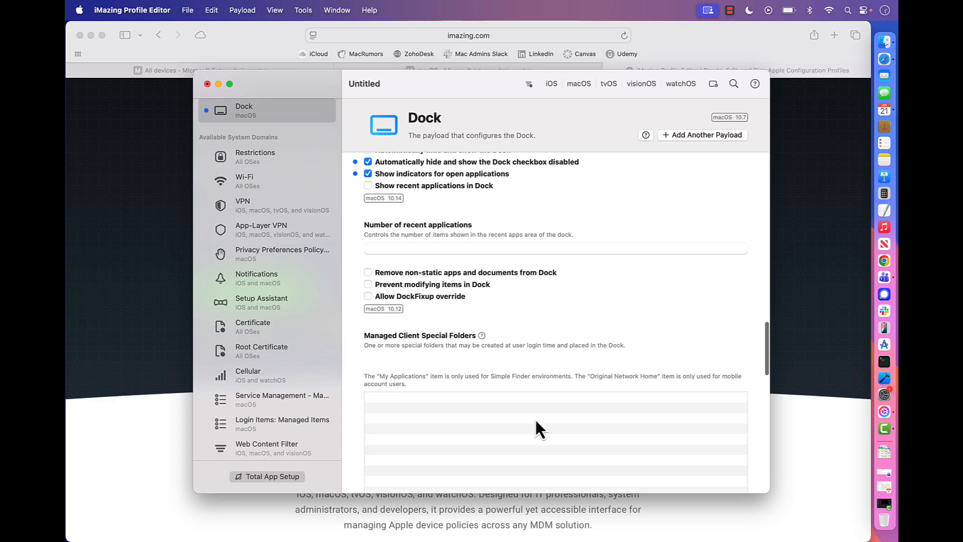
scroll(589, 308, down, 3)
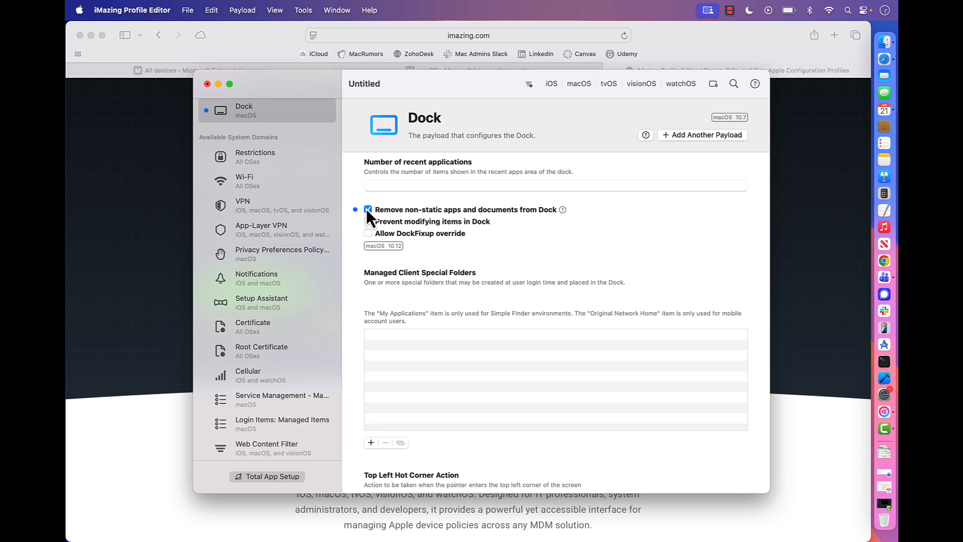
click(367, 221)
- Set the Bottom Left Hot Corner Action to Start Screen Saver
scroll(486, 306, down, 5)
scroll(486, 307, down, 7)
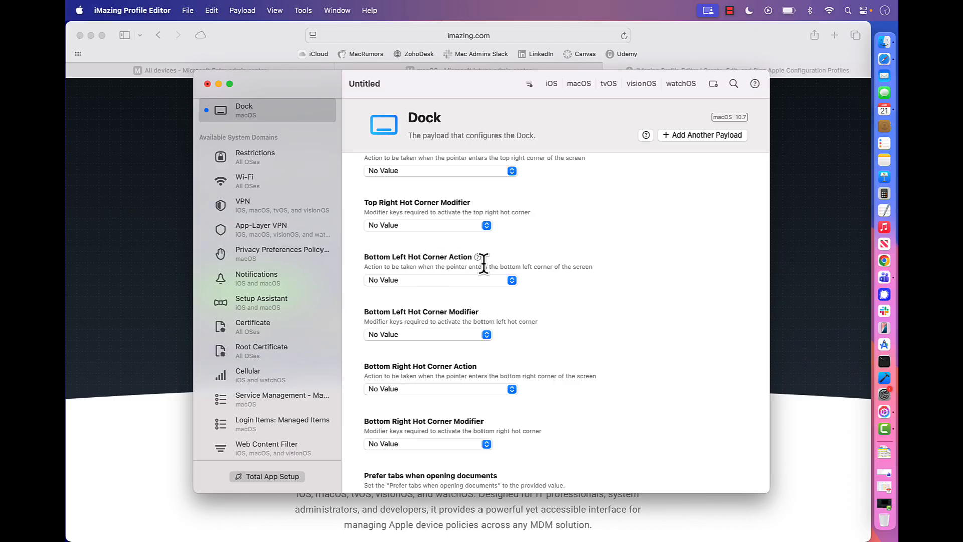
click(511, 281)
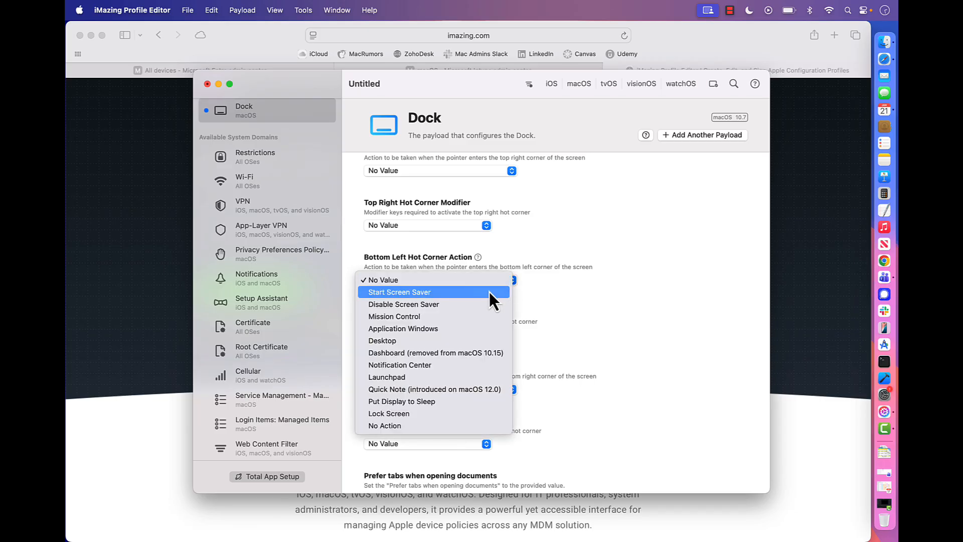
click(489, 292)
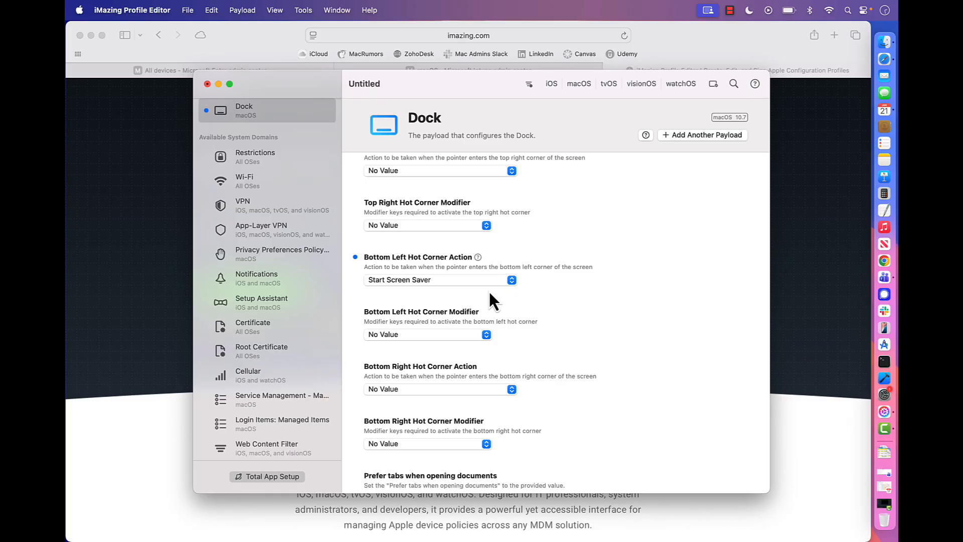
- Save the configuration profile unsigned under the name Dock in the iCloud Desktop folder
scroll(590, 336, down, 5)
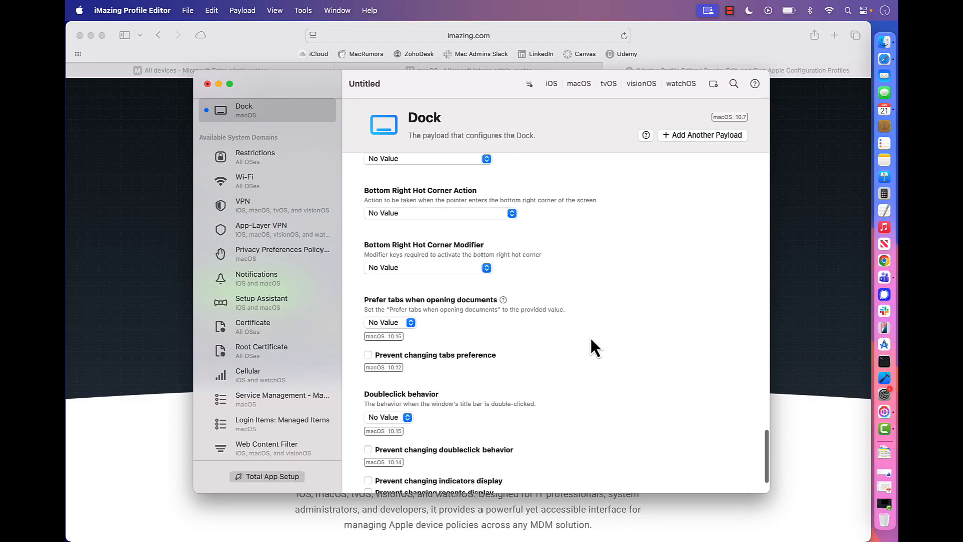
scroll(590, 336, down, 2)
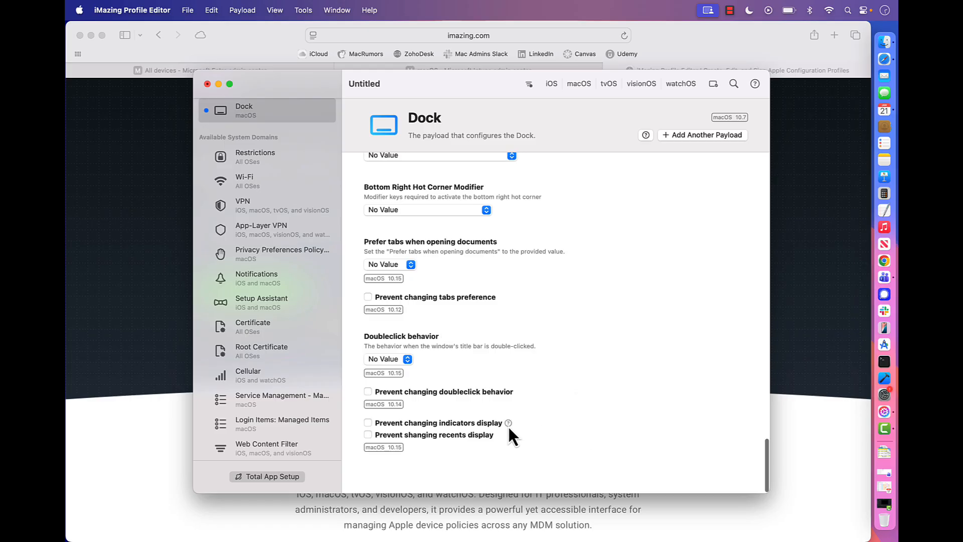
scroll(668, 404, up, 10)
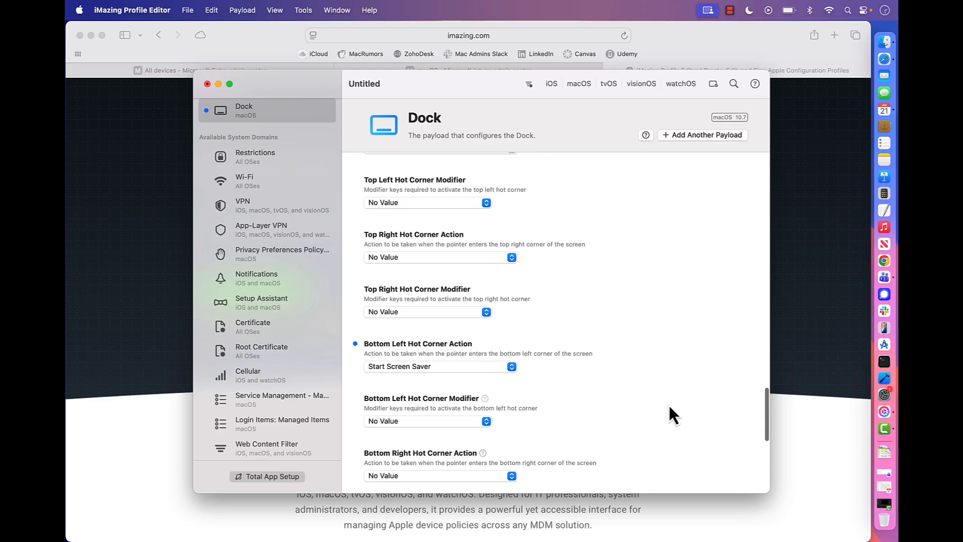
scroll(668, 404, up, 9)
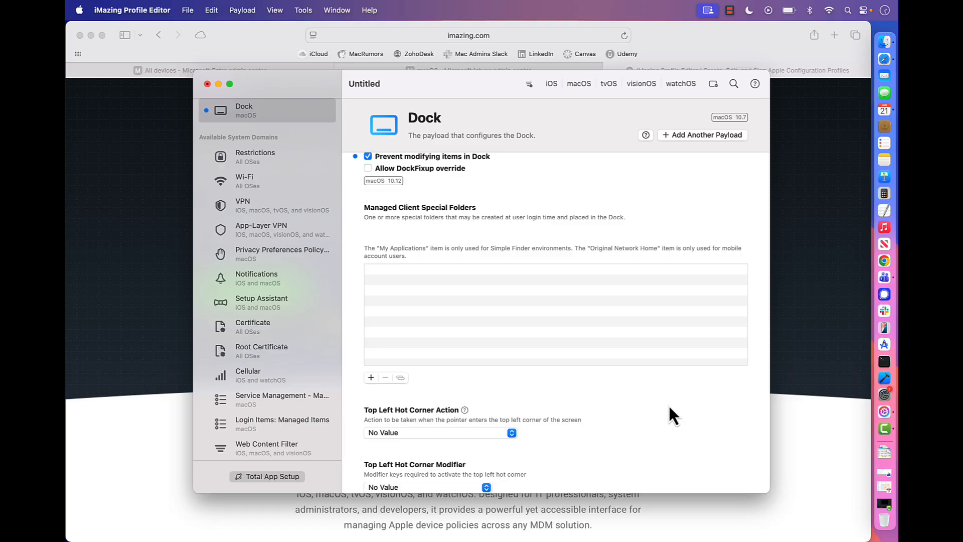
scroll(669, 408, up, 20)
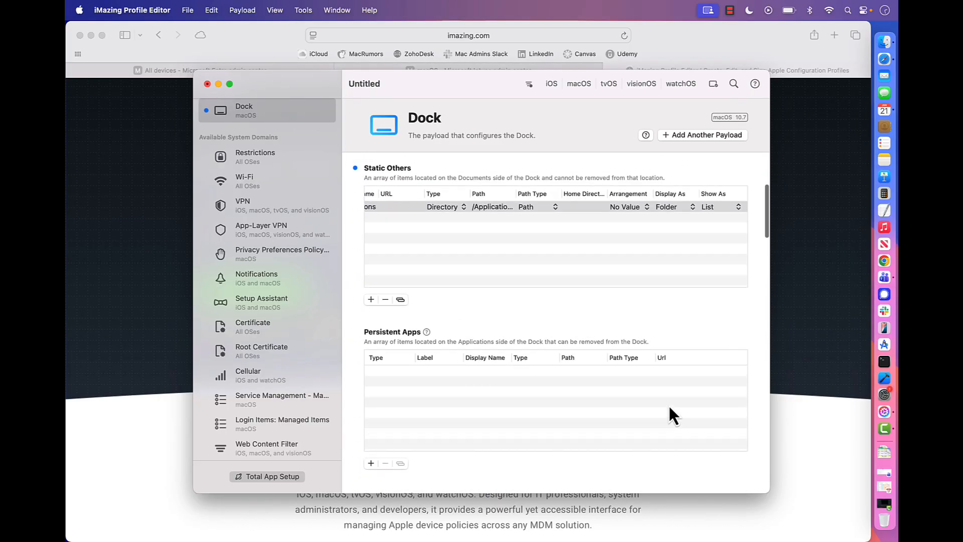
click(187, 10)
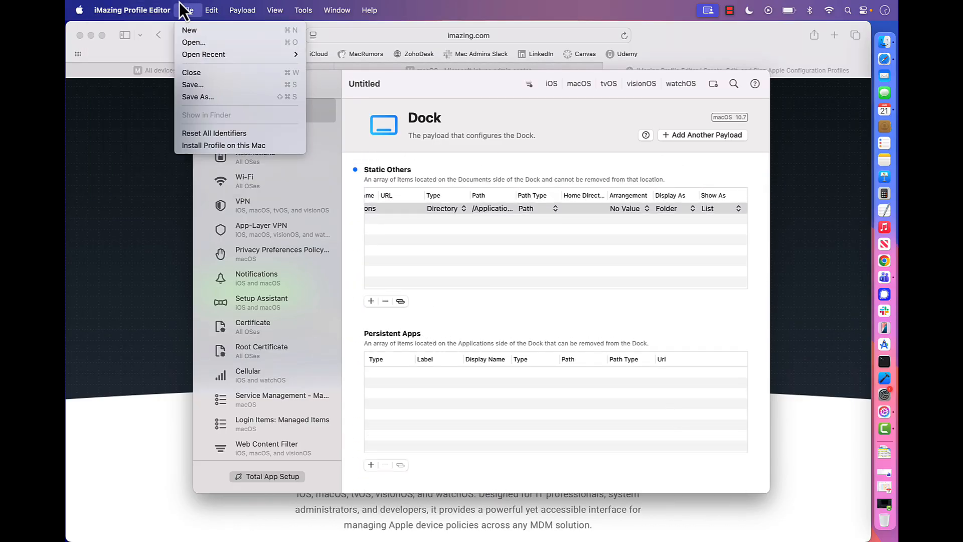
click(207, 86)
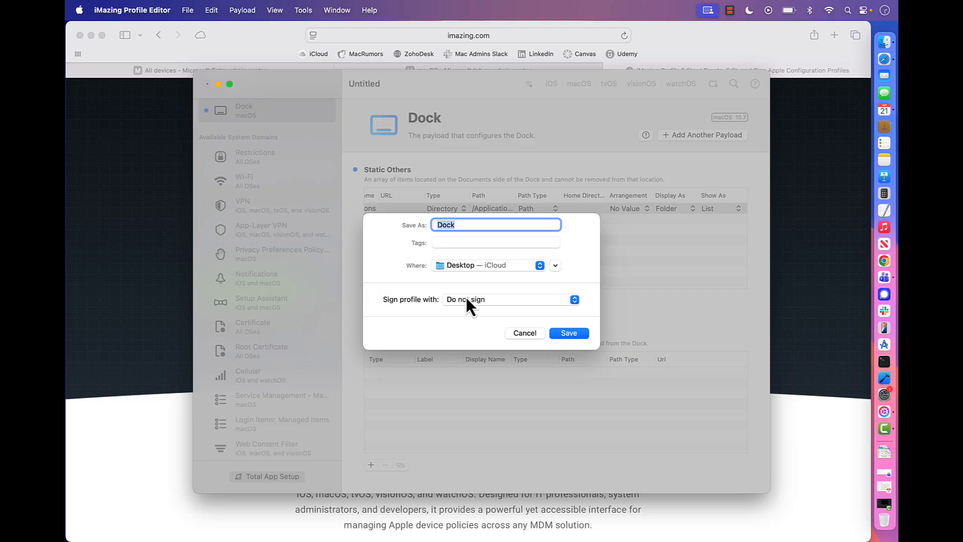
click(568, 334)
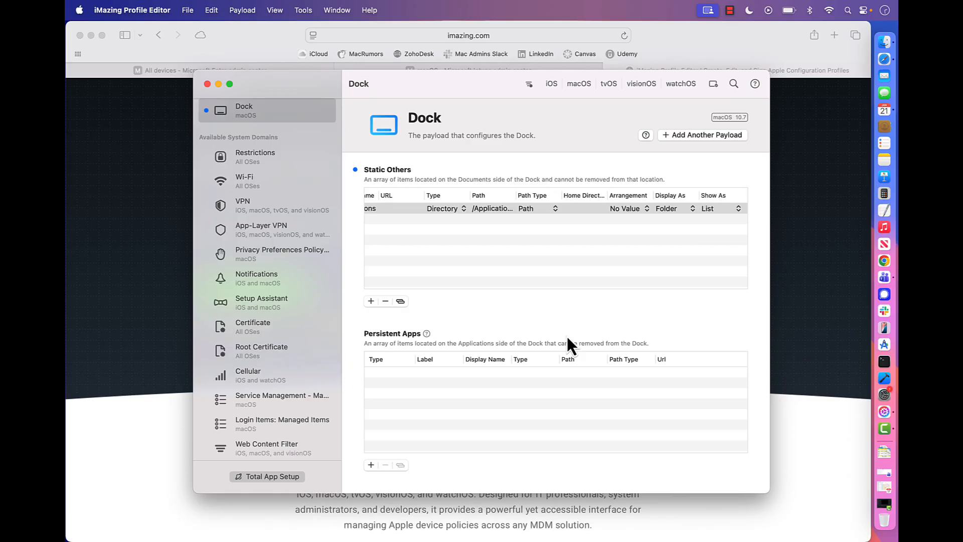
- Minimize the profile editor, switch to the Microsoft Intune admin center in Safari and open the macOS Configuration policies
click(218, 84)
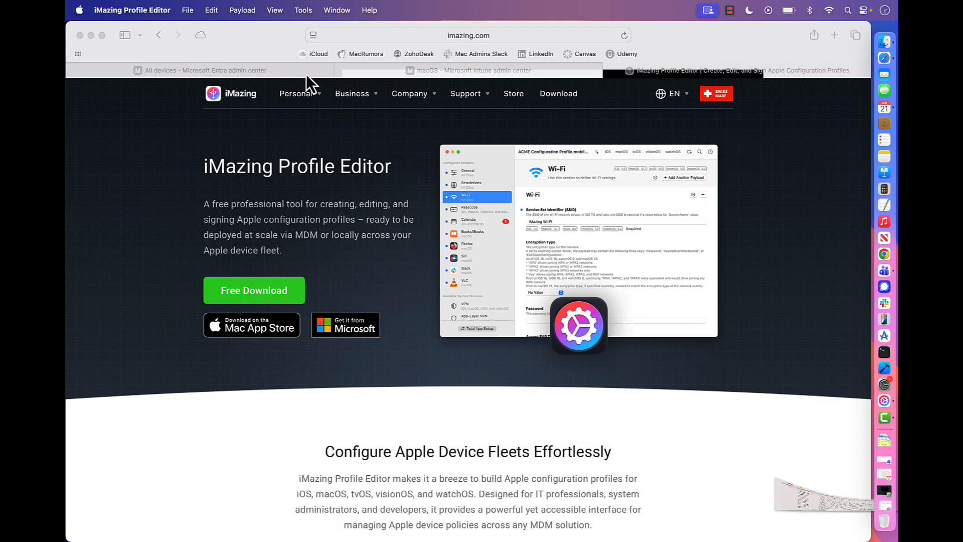
click(274, 34)
click(447, 70)
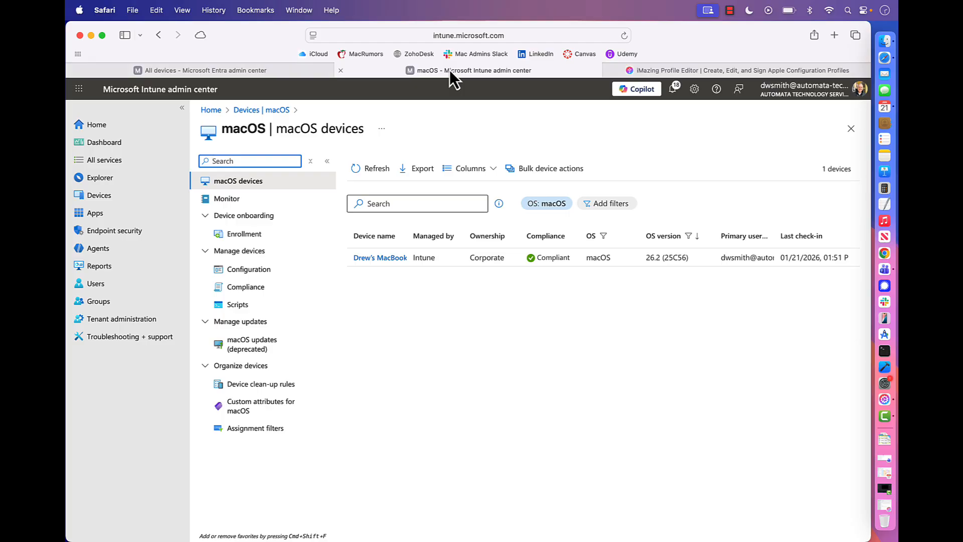
click(248, 269)
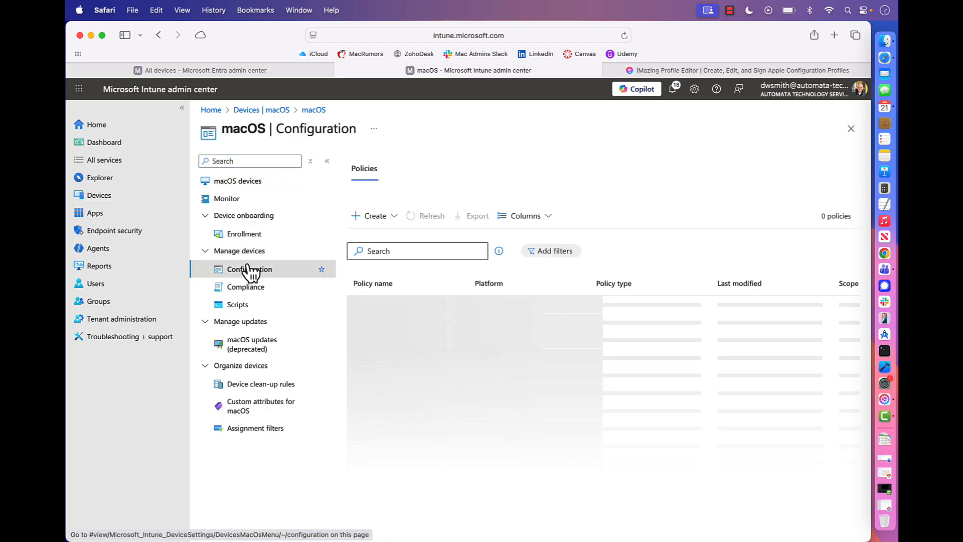
- Create a new macOS policy with the Templates profile type and the Custom template
click(381, 220)
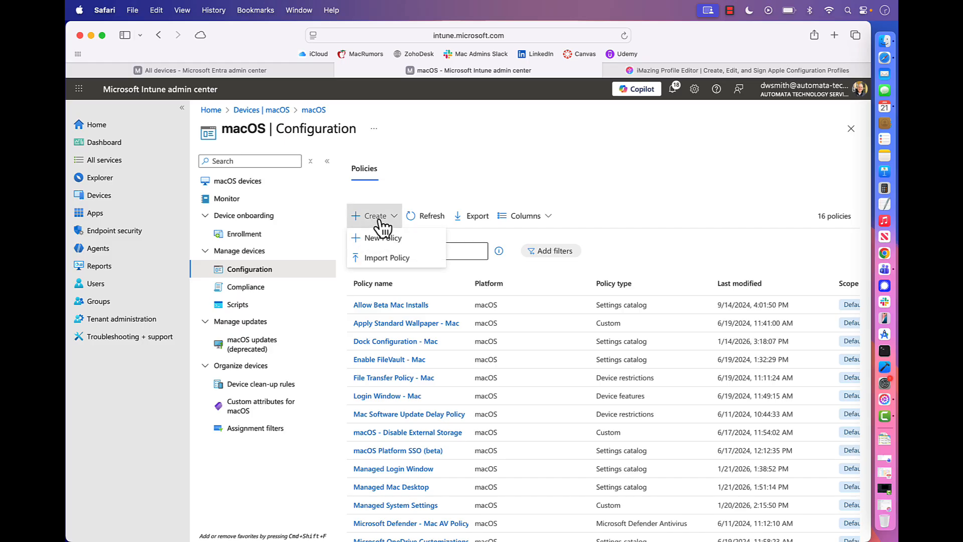
click(380, 237)
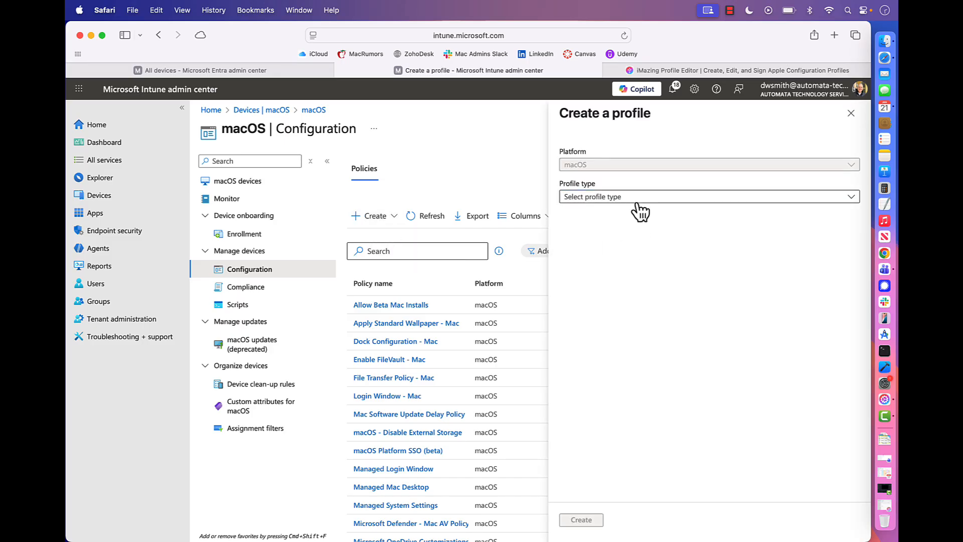
click(638, 197)
click(617, 230)
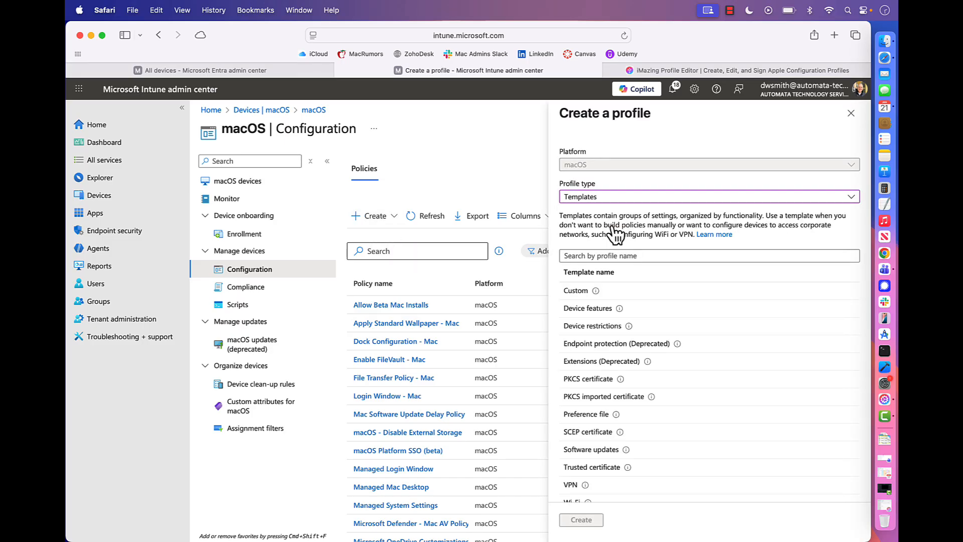
click(585, 294)
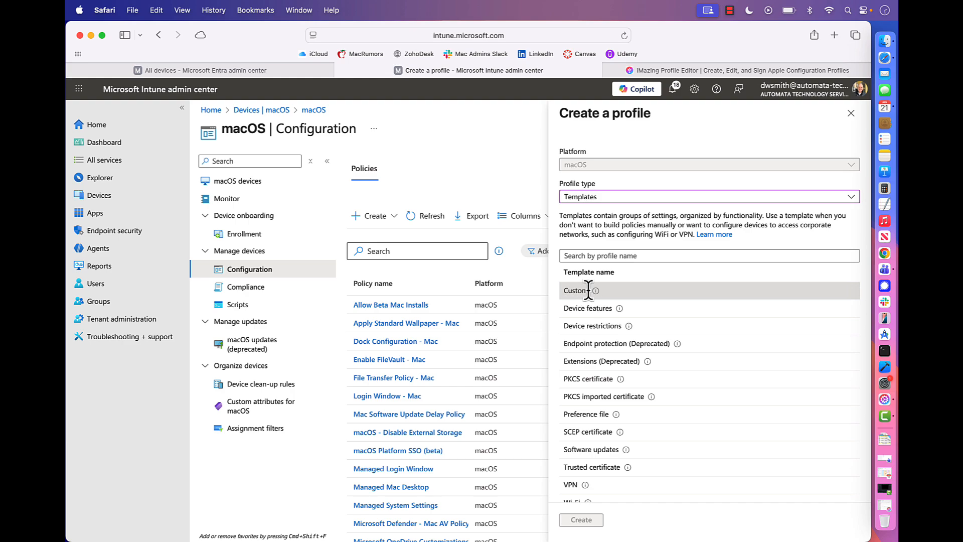
scroll(653, 400, down, 1)
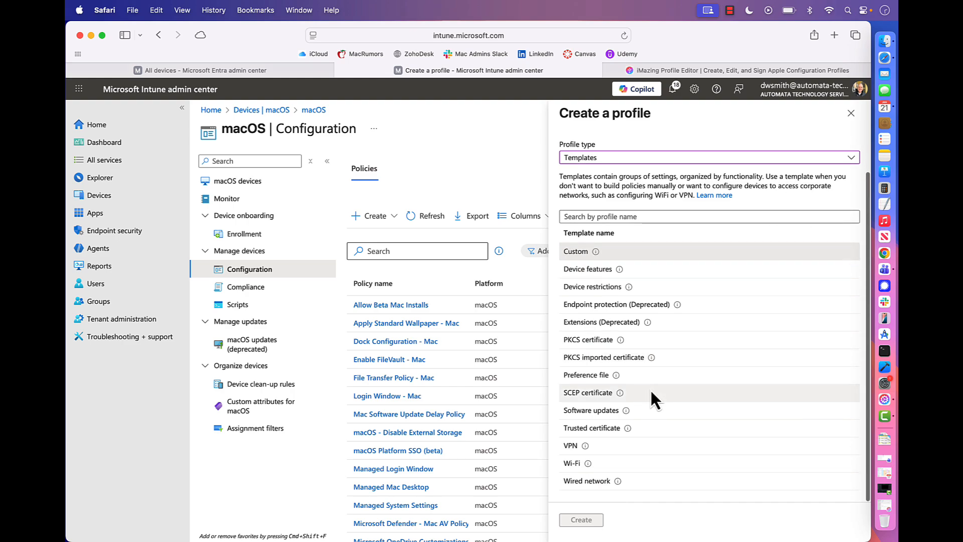
click(580, 253)
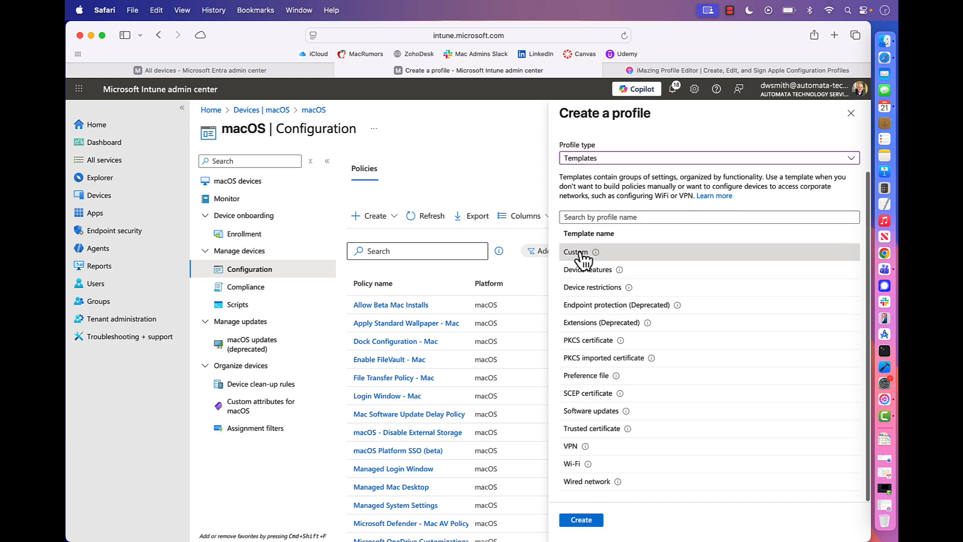
click(582, 521)
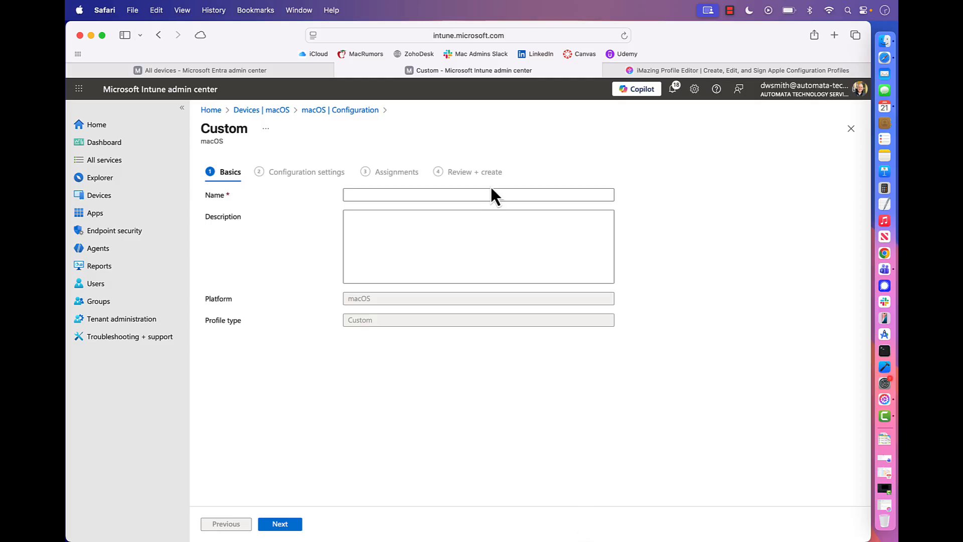
- Name the profile "Standard Mac Dock", describe it as "Standardized Mac Dock for Staff Macs", and continue to the configuration settings
click(479, 194)
text(Sta)
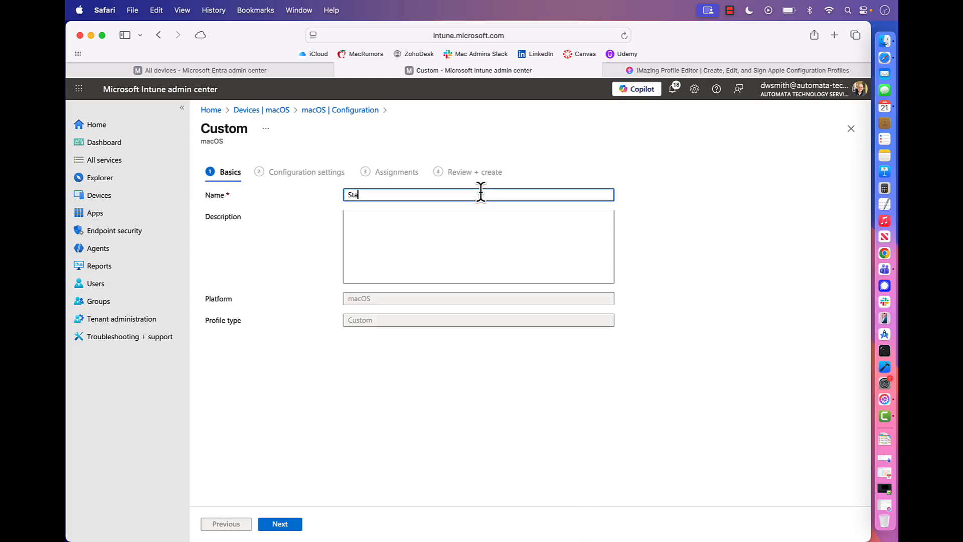
text(ndard Mac Dock)
click(471, 221)
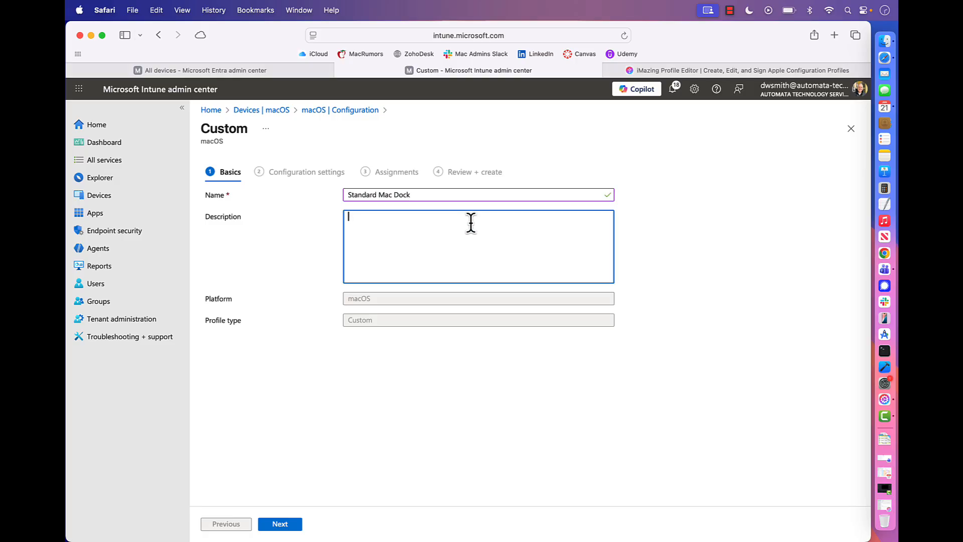
text(Standardized Mac Dock for Staff Macs)
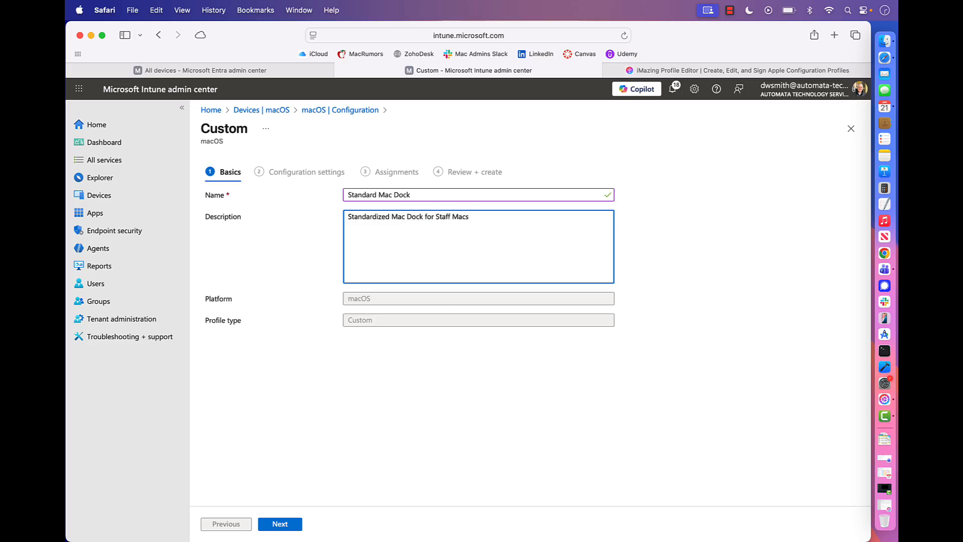
click(280, 524)
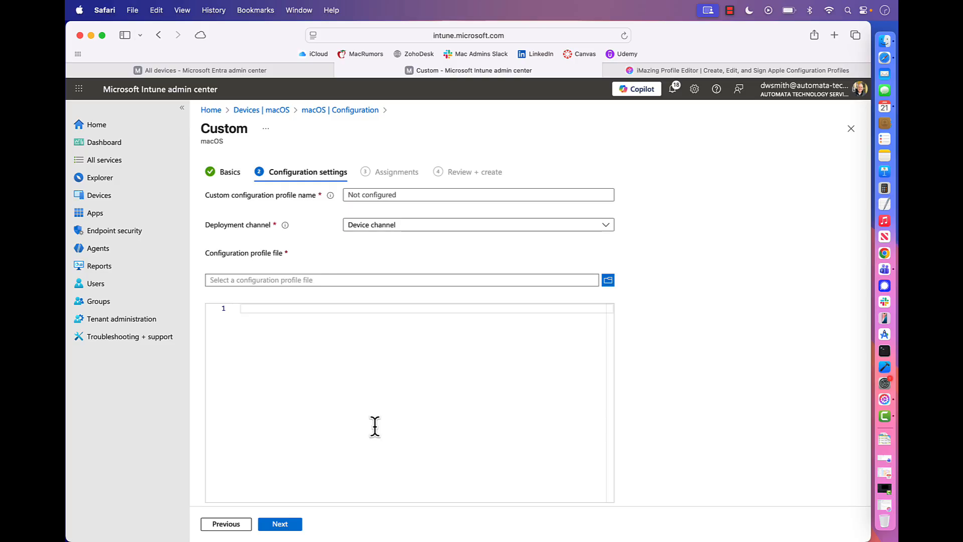
- Set the custom configuration profile name to Dock and upload the Dock configuration profile file from the Desktop
click(372, 195)
text(Dock)
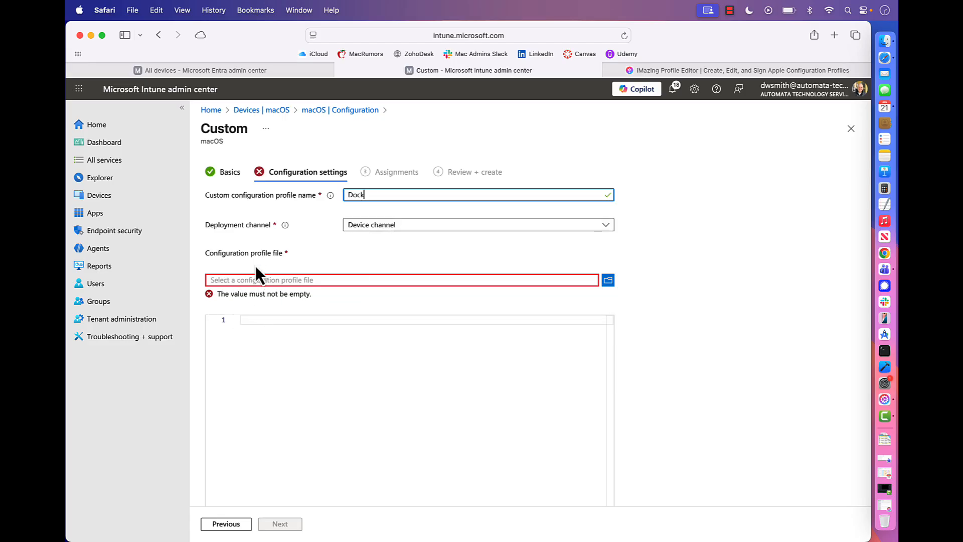
click(608, 280)
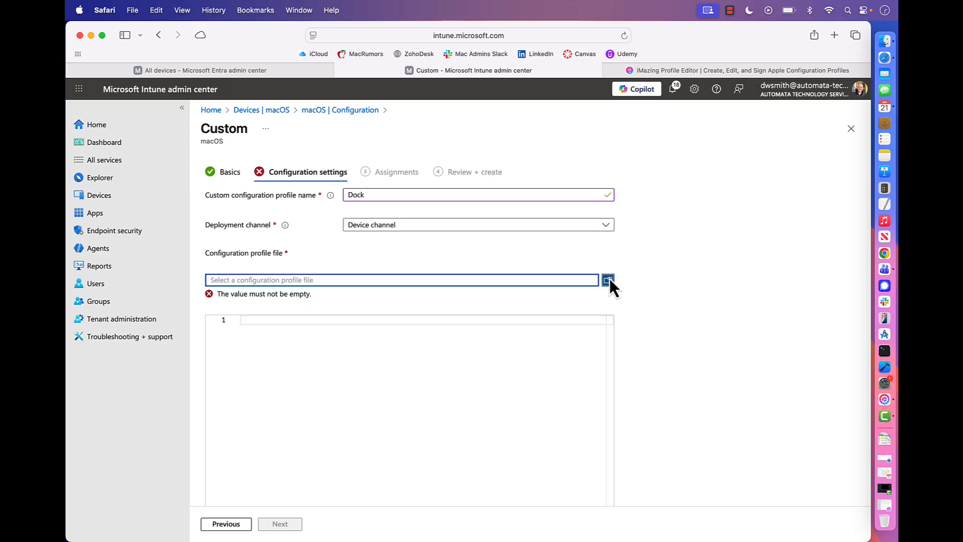
click(354, 216)
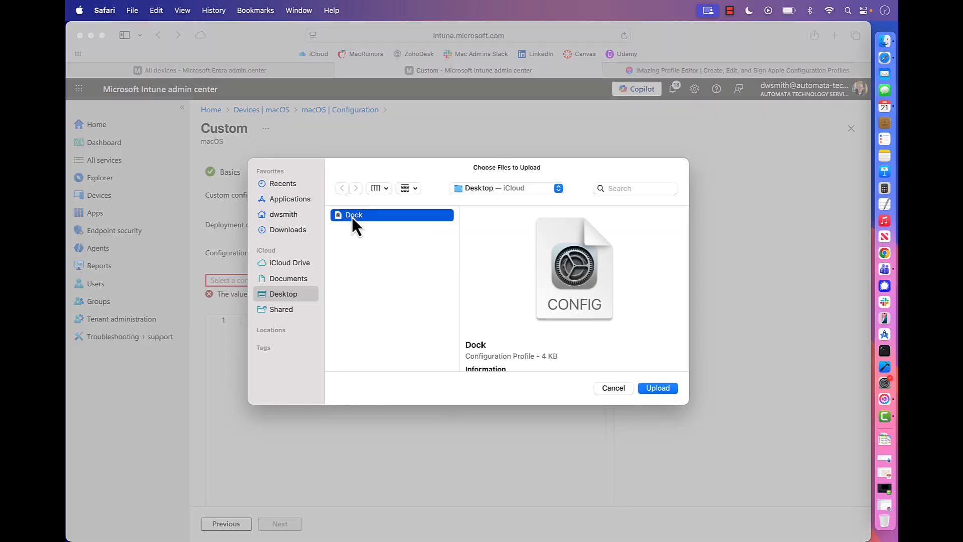
click(667, 390)
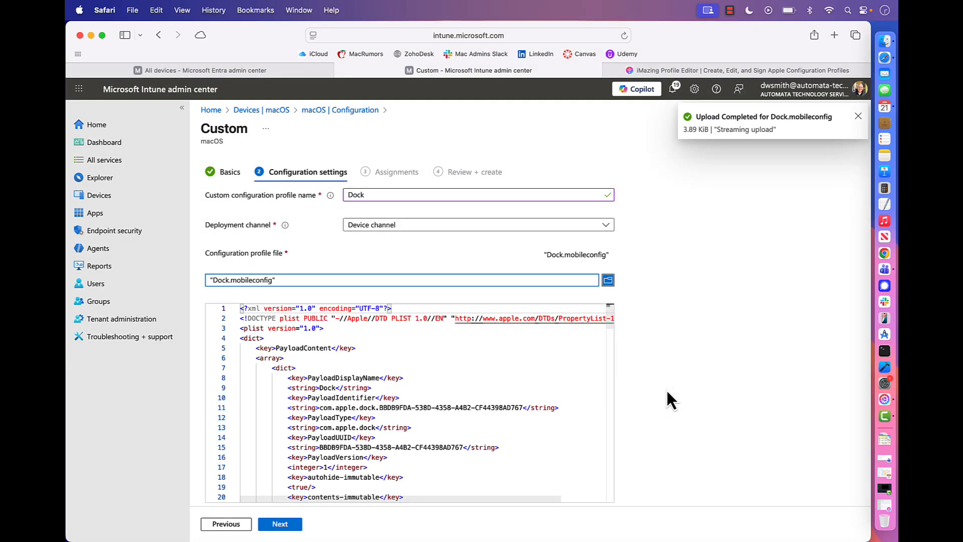
- Review the XML of the uploaded Dock.mobileconfig file from start to end and continue to the assignments
scroll(455, 391, down, 6)
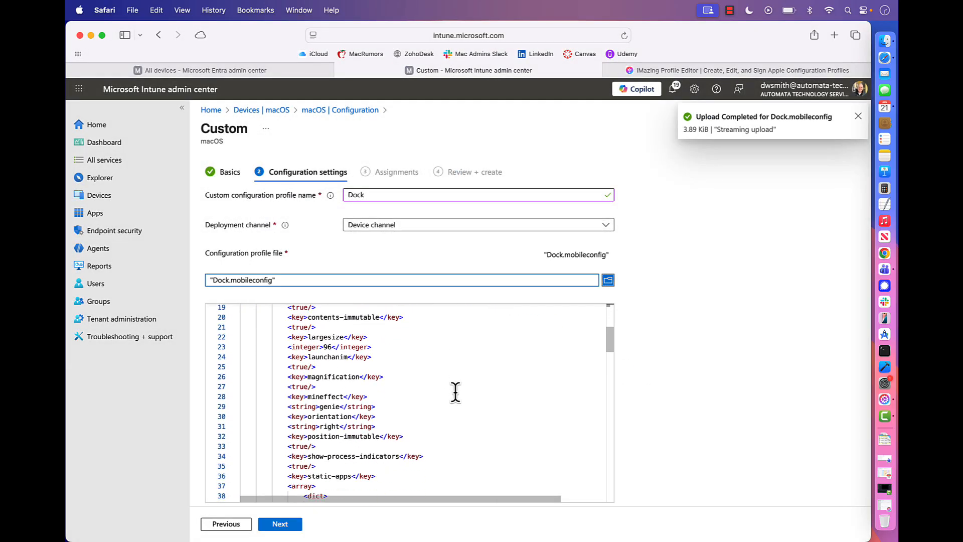
scroll(455, 392, down, 20)
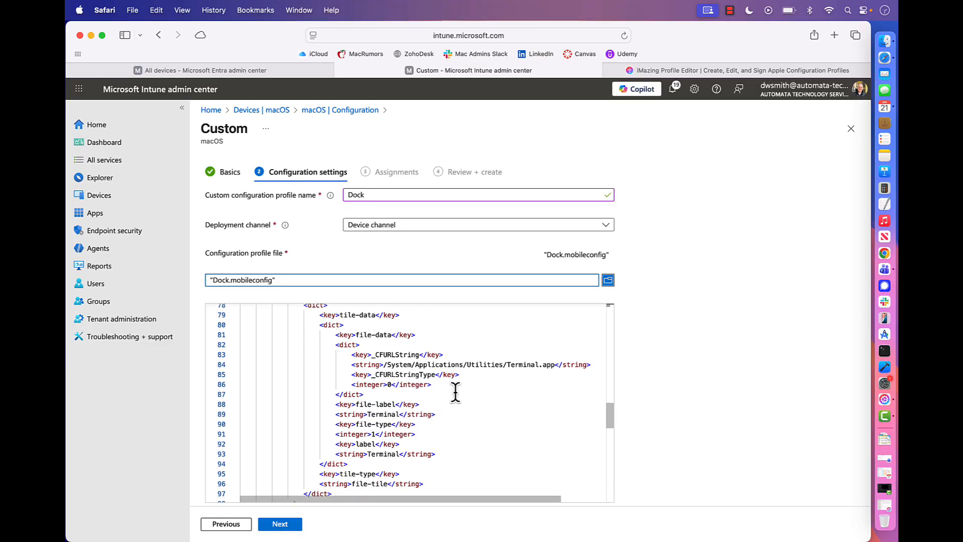
scroll(455, 391, down, 18)
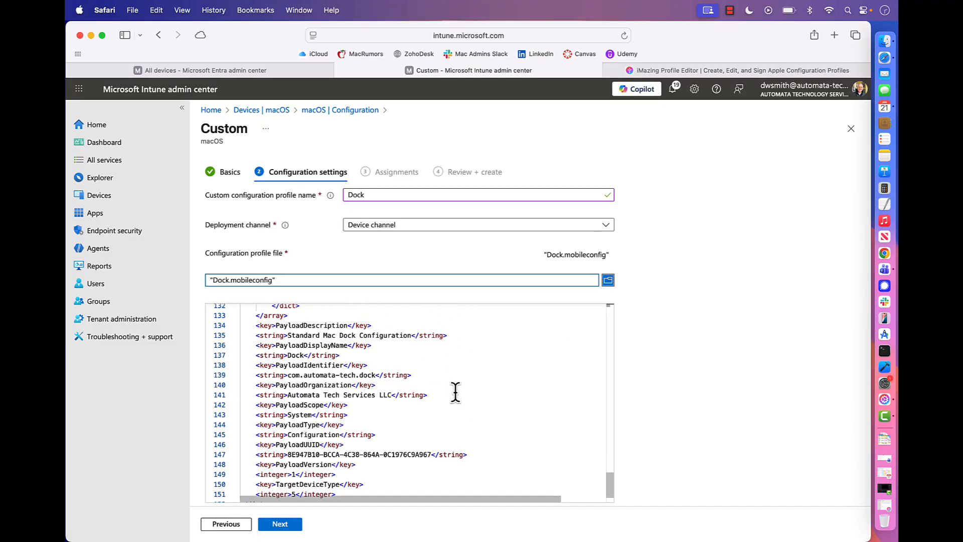
scroll(455, 392, down, 2)
scroll(456, 391, up, 20)
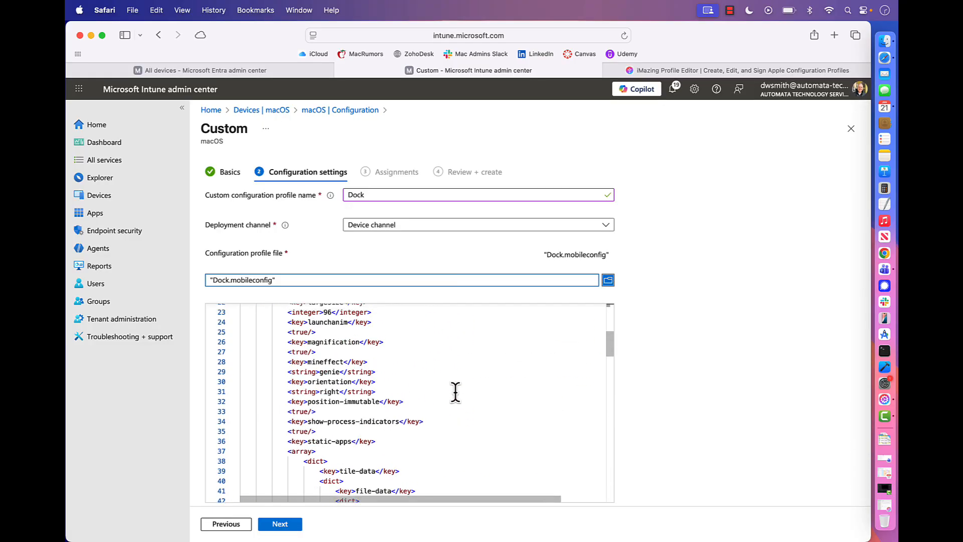
click(291, 524)
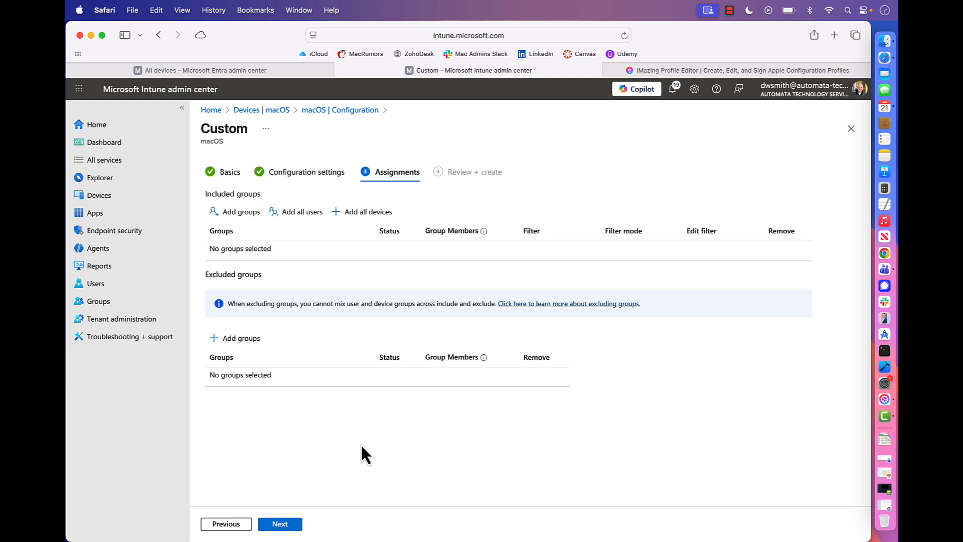
- Include the Test Mac Devices group in the policy assignments, continue to the review and create the policy
click(240, 214)
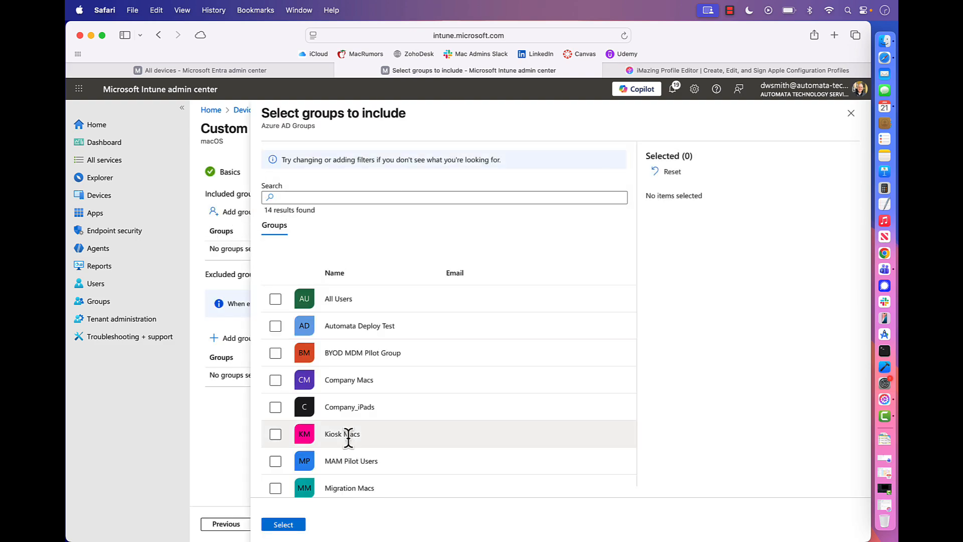
scroll(348, 437, down, 5)
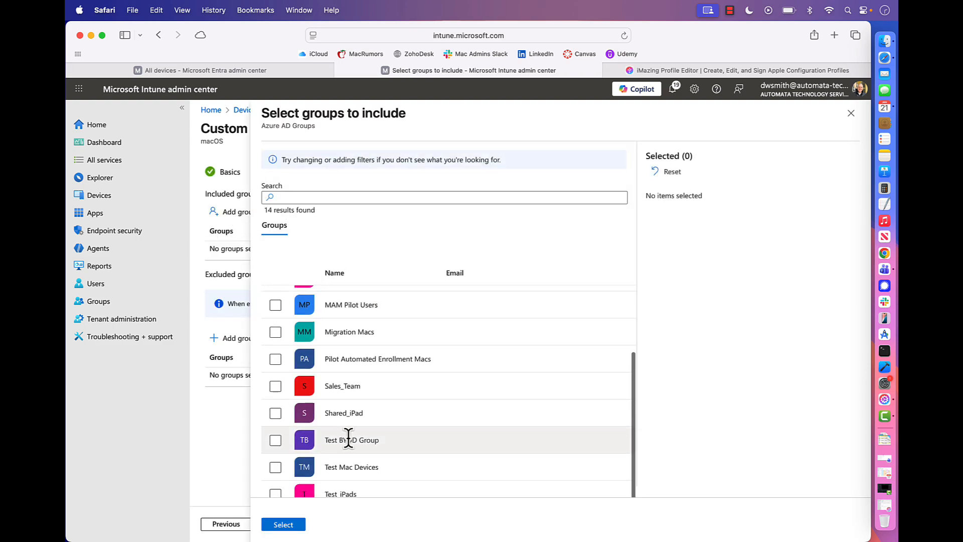
click(275, 472)
click(283, 524)
click(281, 524)
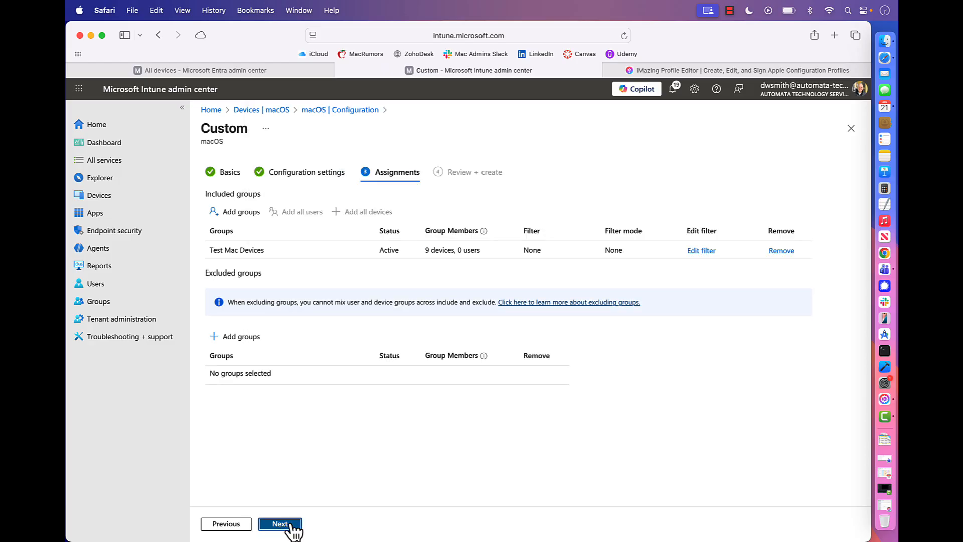
click(279, 524)
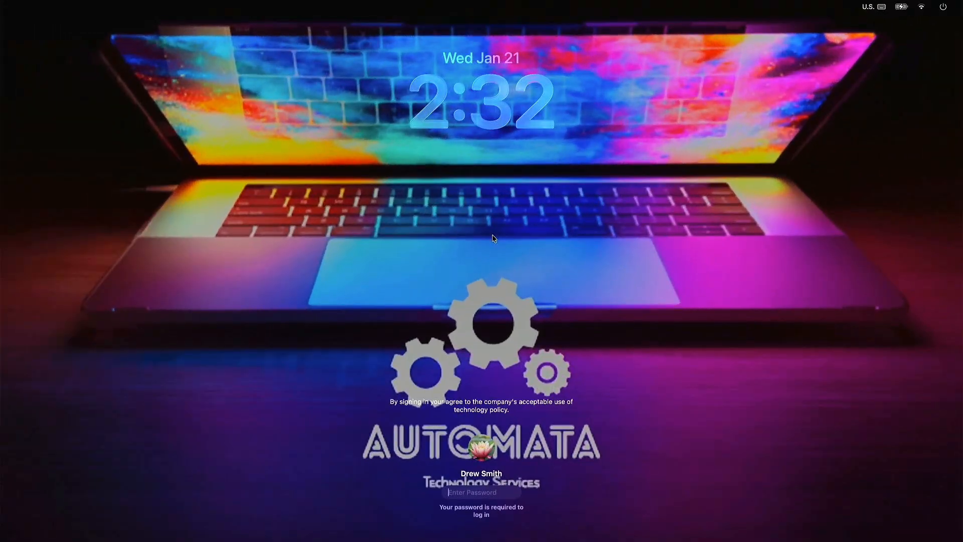
- Log in to the managed test Mac with the account password
text(••••••)
key(Return)
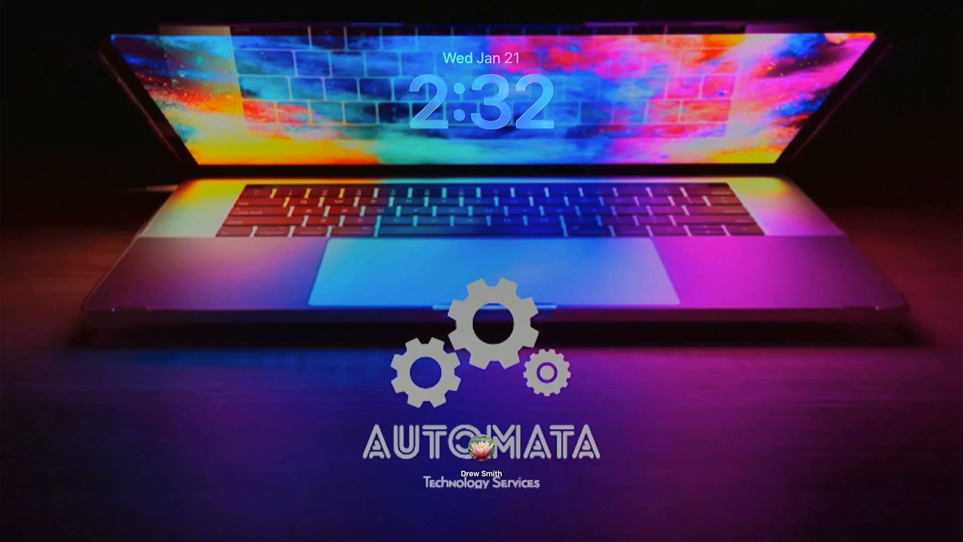